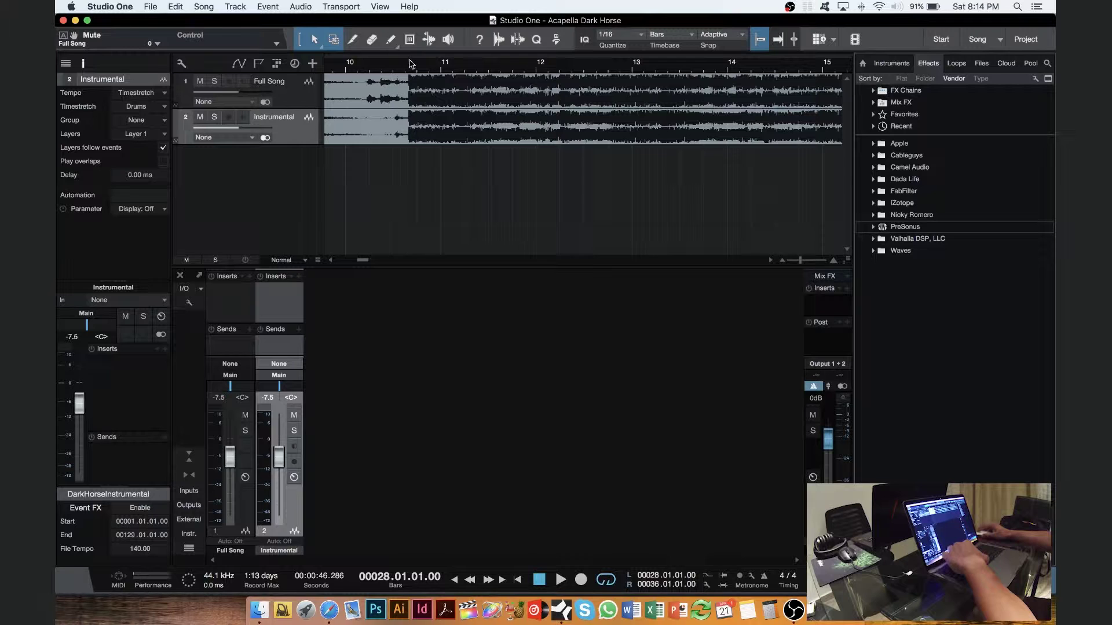
Step: Audition the Full Song track soloed from bar 28, and clear its solo after stopping playback
{"action": "left_click_drag", "start_coordinate": [409, 68], "coordinate": [410, 37]}
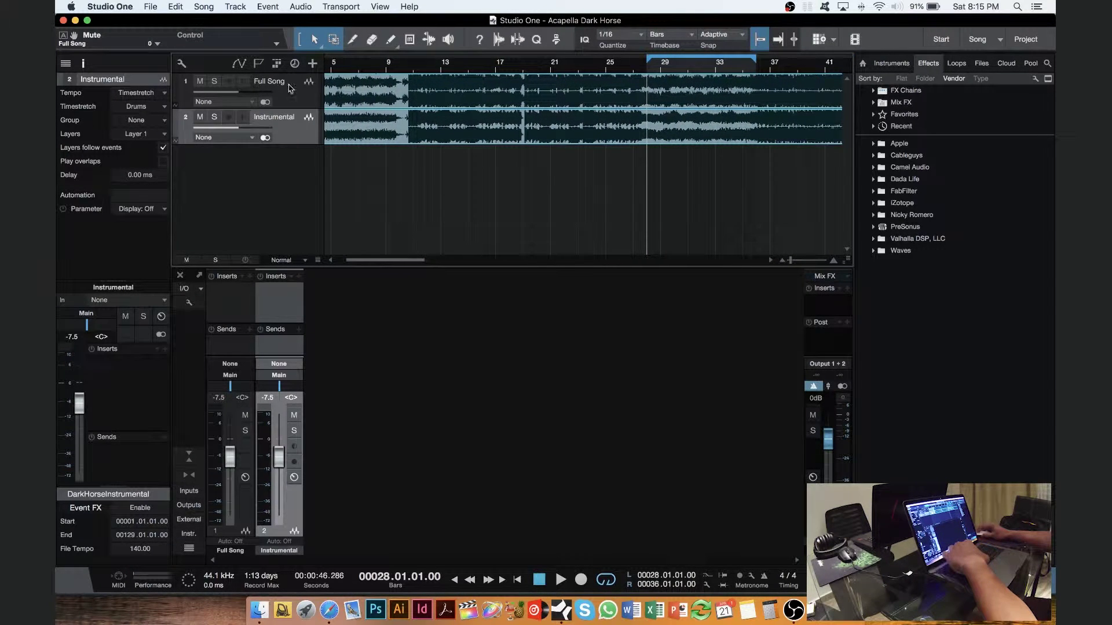
{"action": "left_click", "coordinate": [218, 83]}
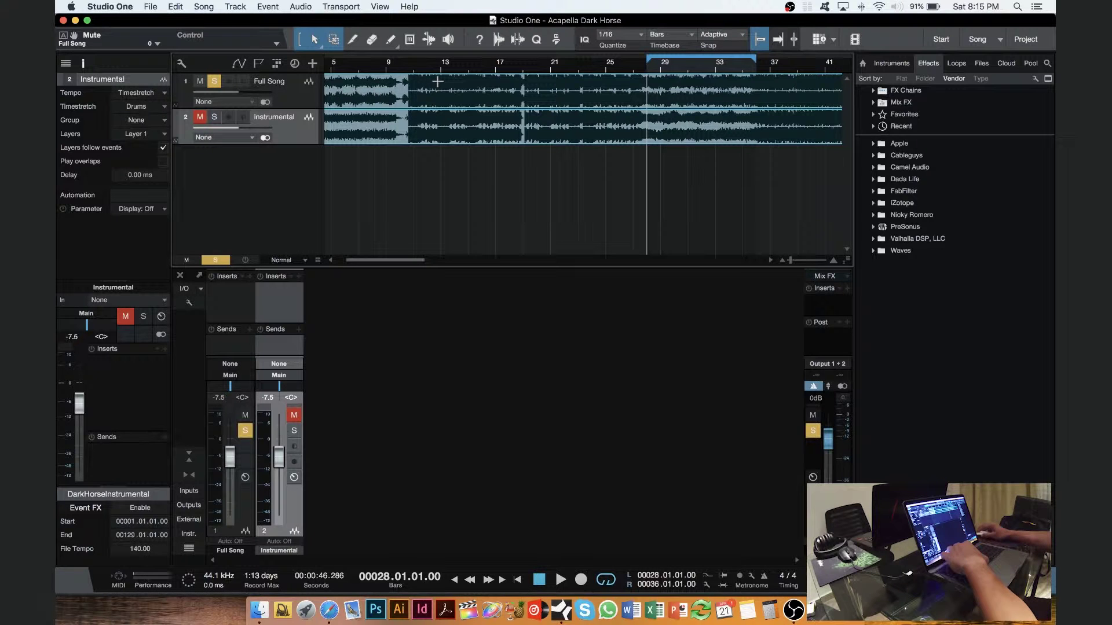
{"action": "key", "text": "space"}
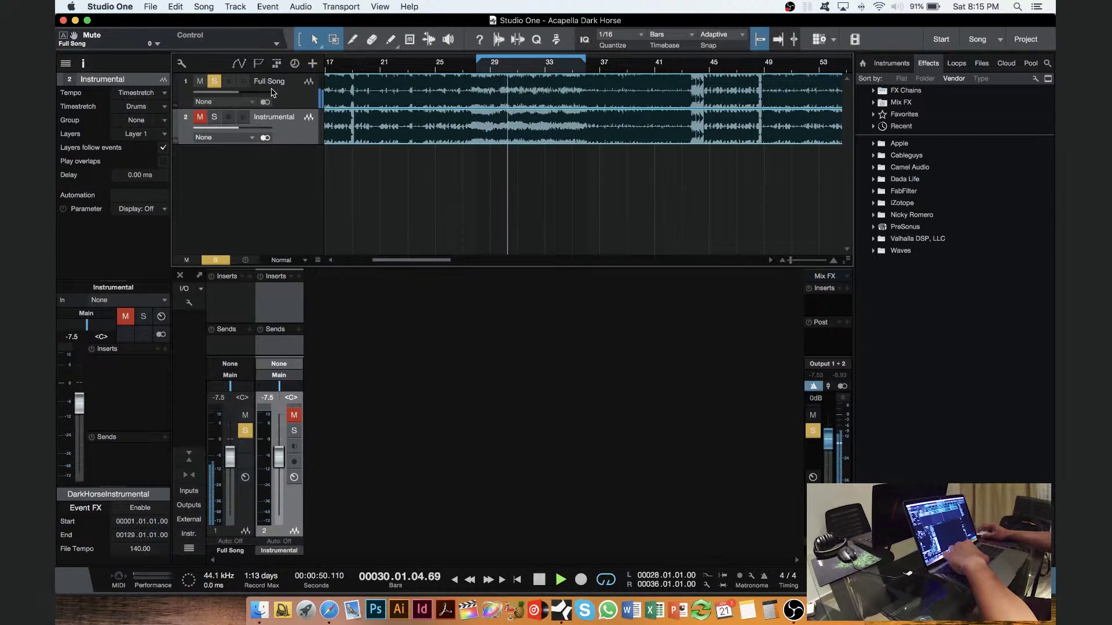
{"action": "mouse_move", "coordinate": [255, 91]}
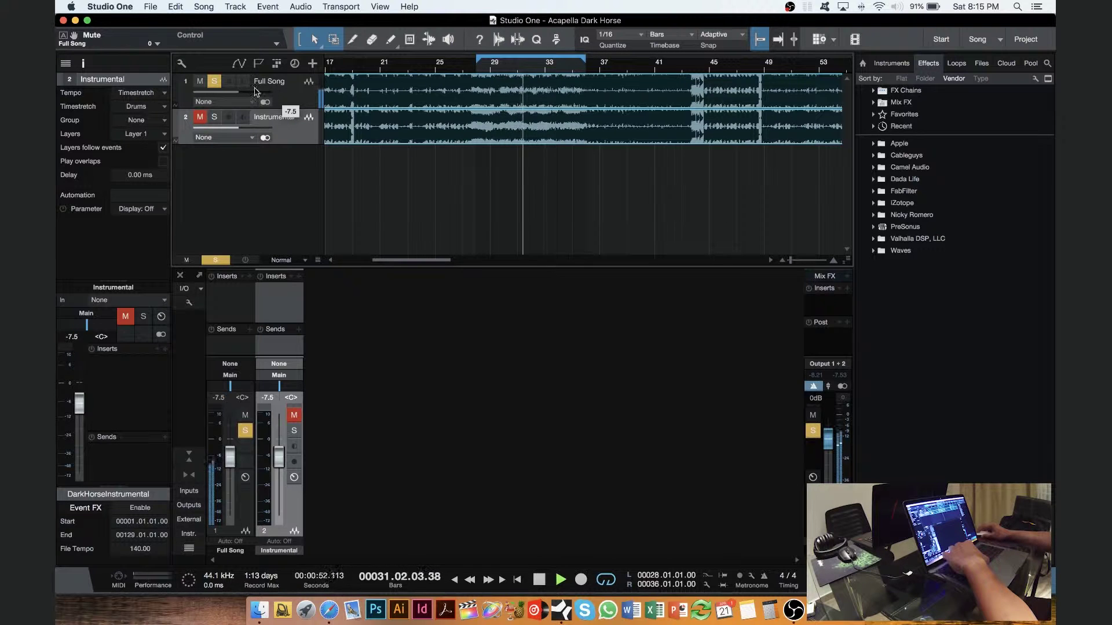
{"action": "key", "text": "space"}
{"action": "left_click", "coordinate": [214, 81]}
{"action": "left_click", "coordinate": [200, 117]}
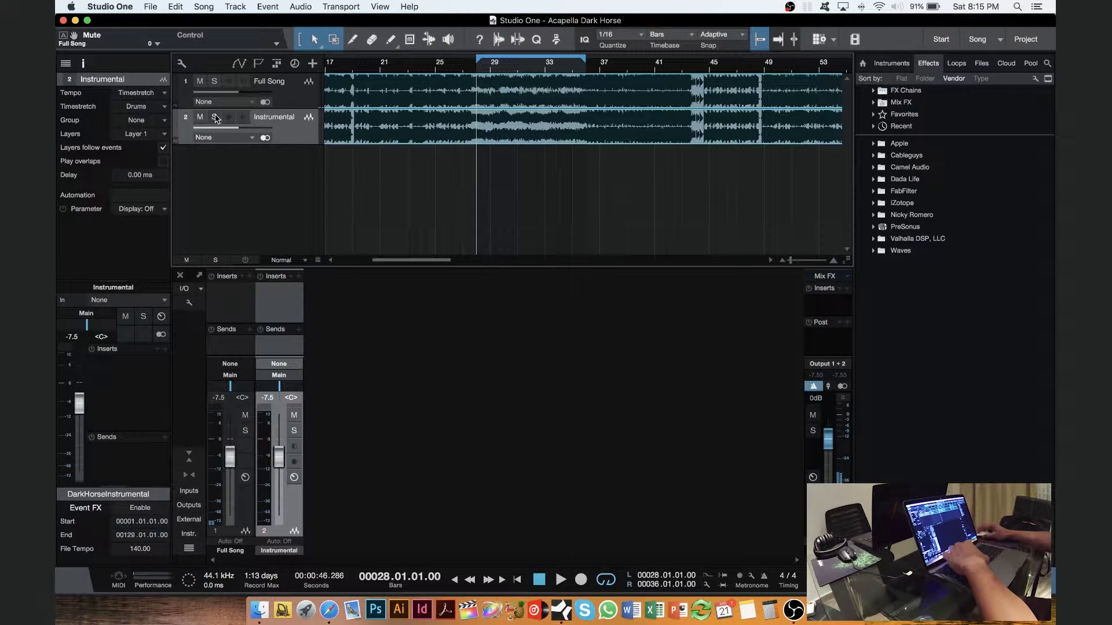
Step: Audition the Instrumental track soloed from bar 28, and clear its solo after stopping playback
{"action": "left_click", "coordinate": [215, 118]}
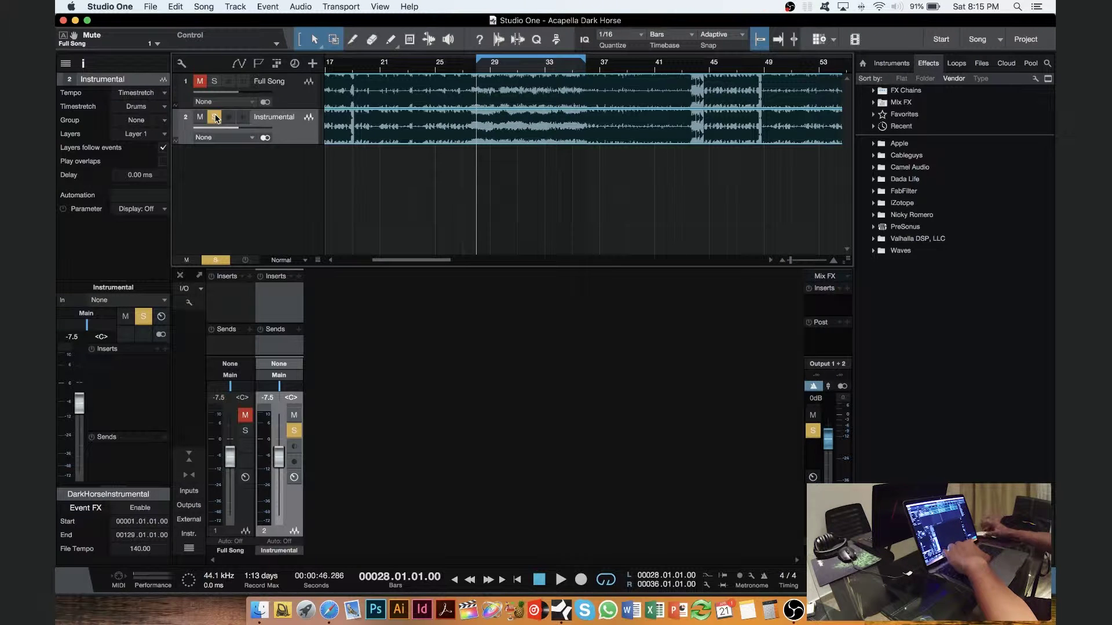
{"action": "key", "text": "space"}
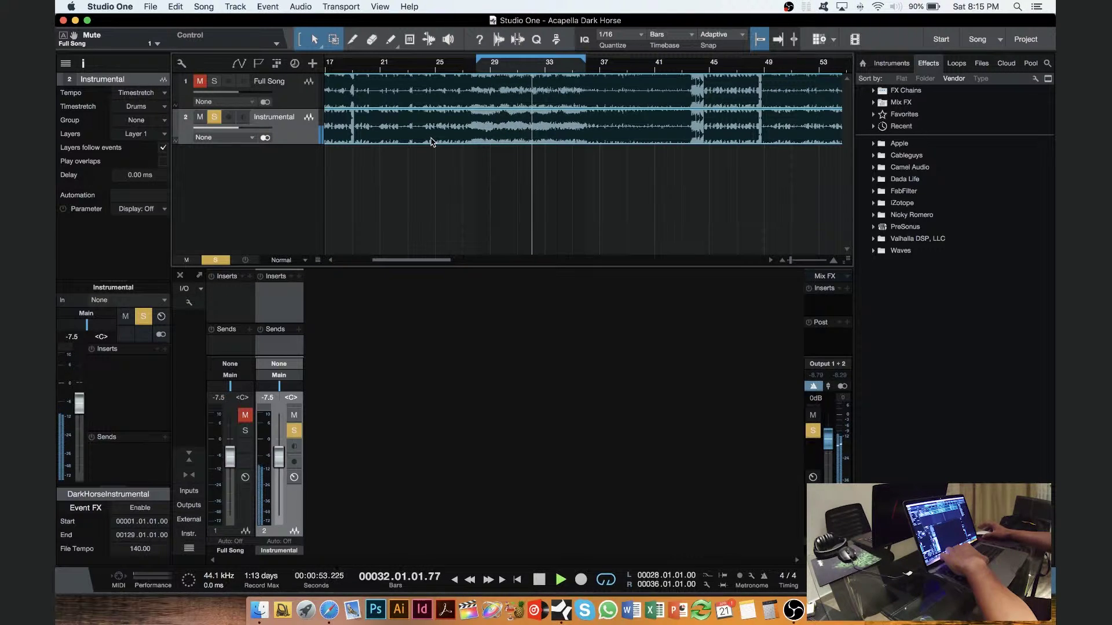
{"action": "key", "text": "space"}
{"action": "left_click", "coordinate": [214, 118]}
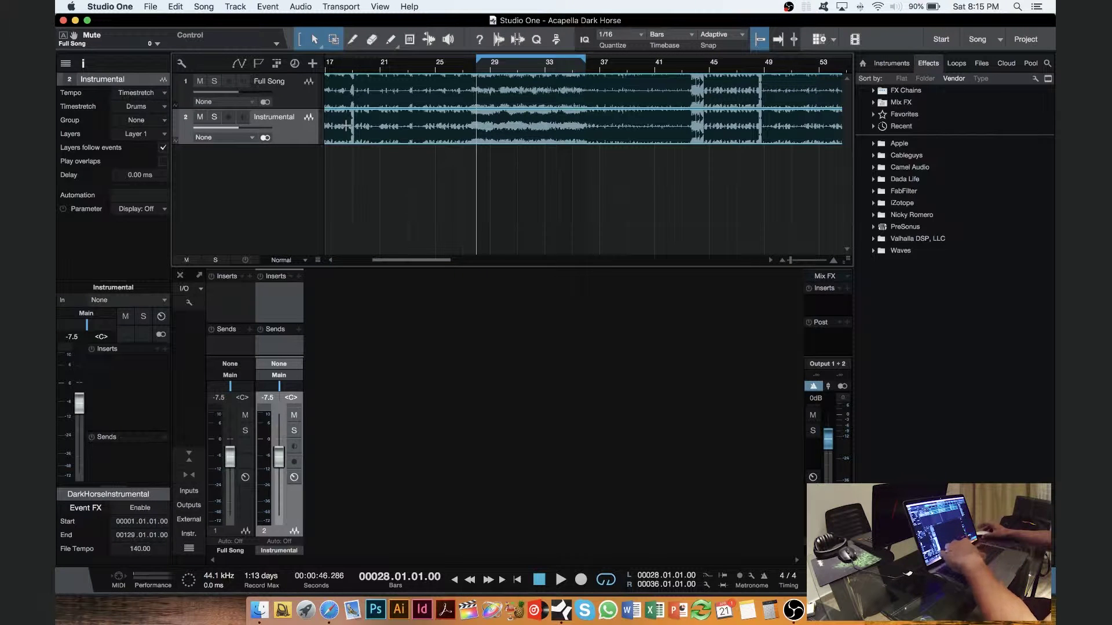
Step: Examine up close how the Full Song and Instrumental waveforms line up at the transient just before bar 10.4
{"action": "scroll", "coordinate": [457, 69], "scroll_direction": "down", "scroll_amount": 5}
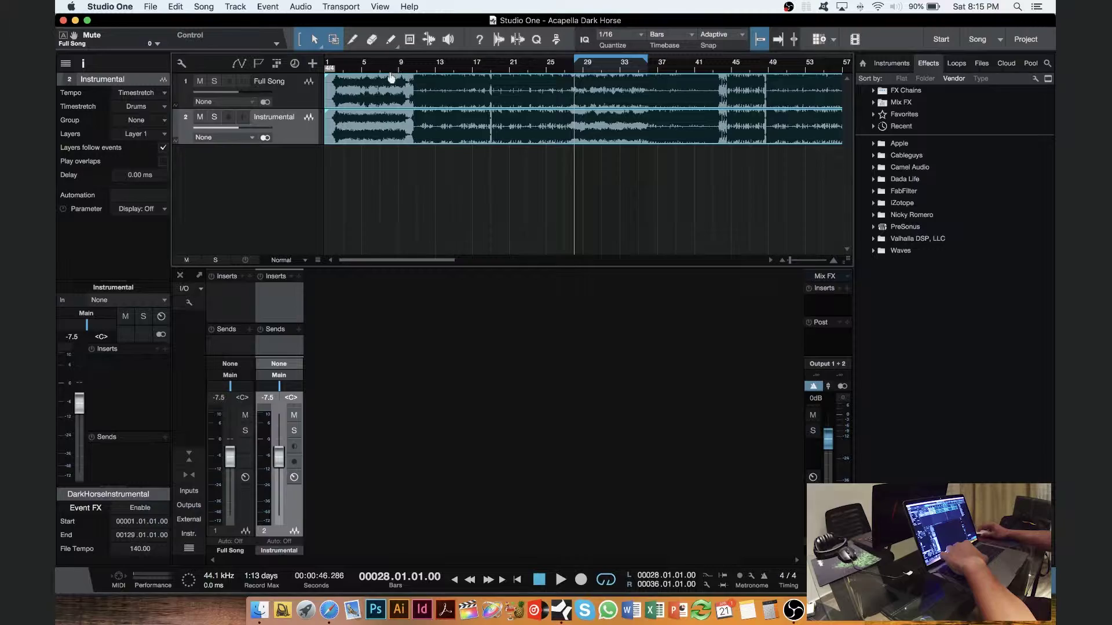
{"action": "scroll", "coordinate": [391, 77], "scroll_direction": "up", "scroll_amount": 5}
{"action": "scroll", "coordinate": [518, 73], "scroll_direction": "up", "scroll_amount": 8}
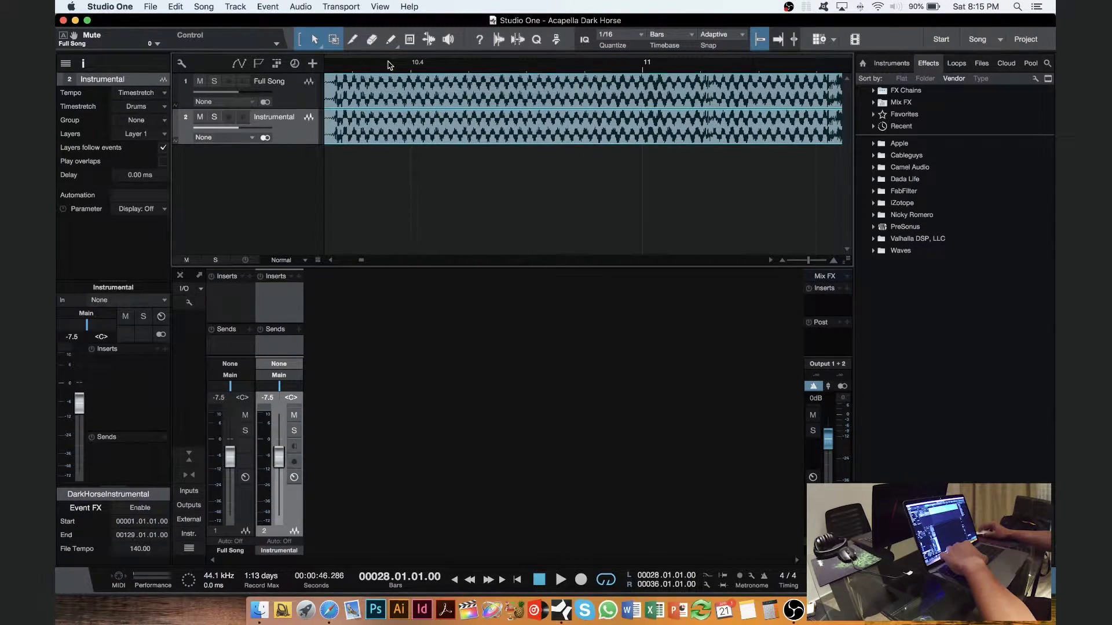
{"action": "scroll", "coordinate": [390, 67], "scroll_direction": "up", "scroll_amount": 8}
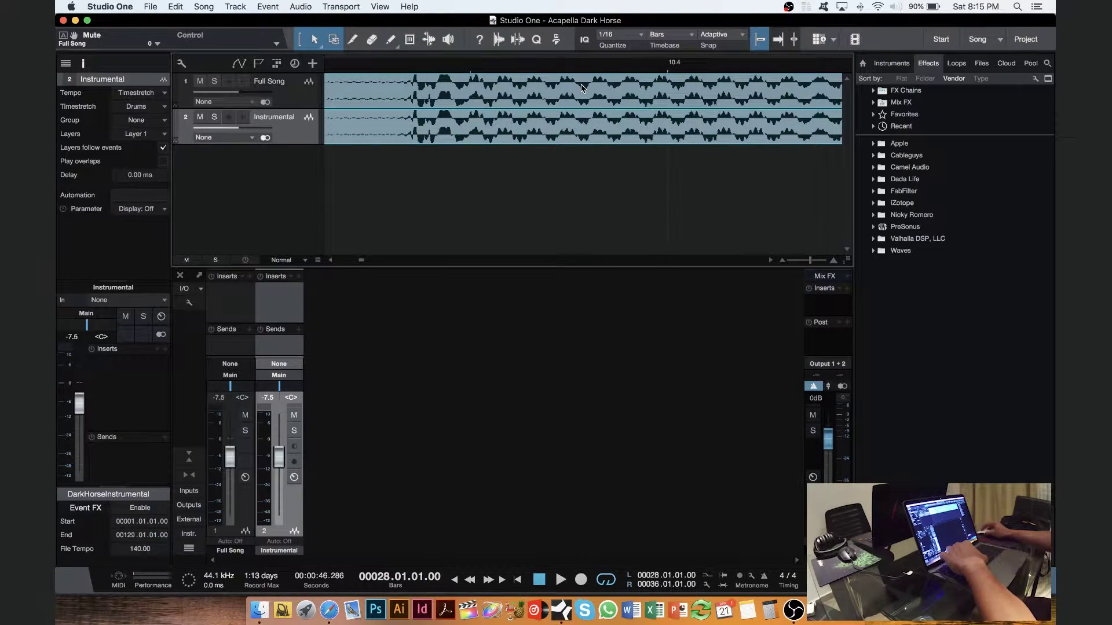
{"action": "scroll", "coordinate": [456, 83], "scroll_direction": "up", "scroll_amount": 3}
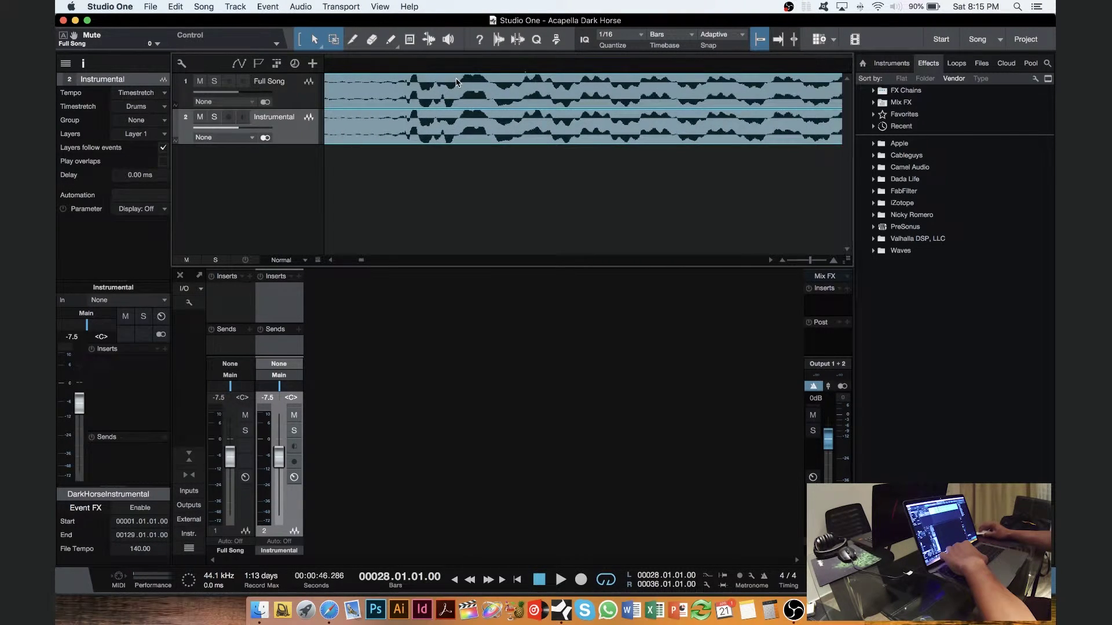
{"action": "scroll", "coordinate": [456, 83], "scroll_direction": "down", "scroll_amount": 10}
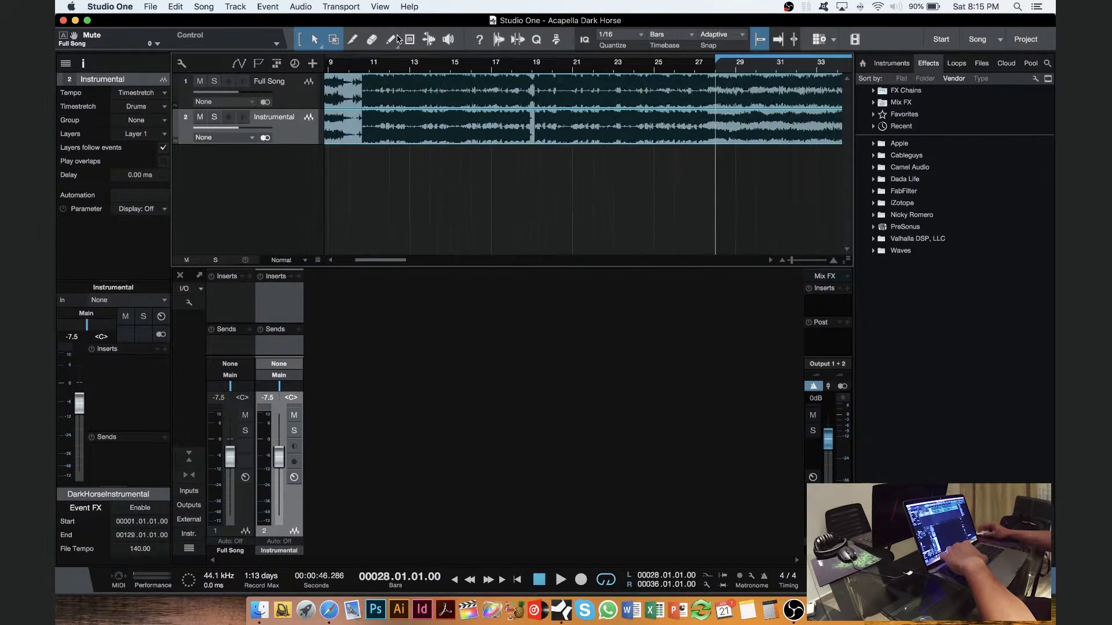
{"action": "scroll", "coordinate": [422, 65], "scroll_direction": "down", "scroll_amount": 3}
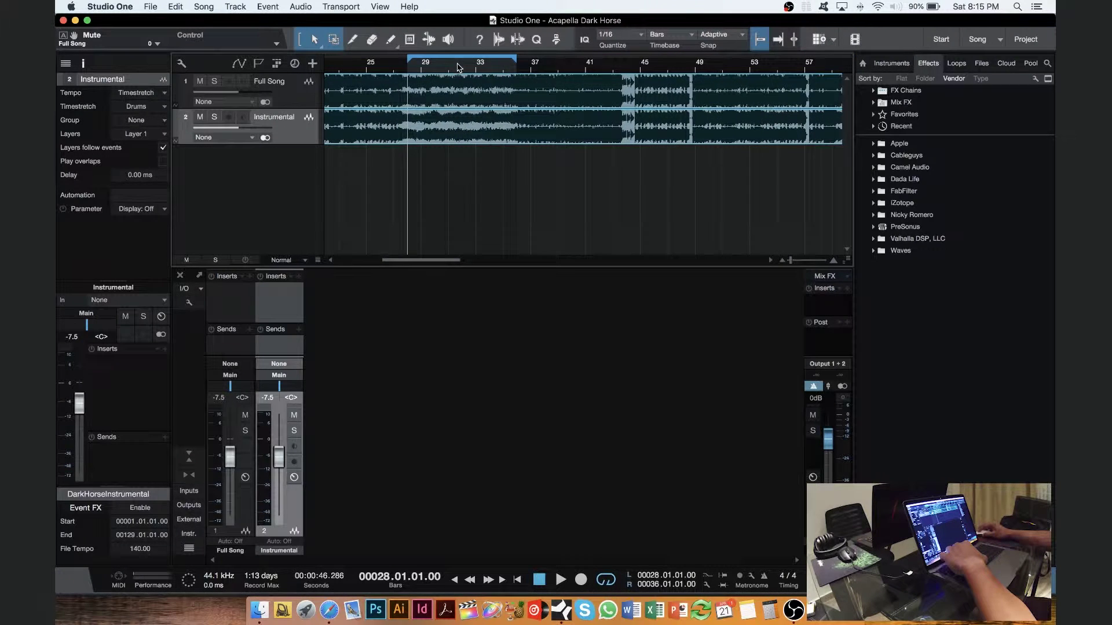
{"action": "left_click_drag", "start_coordinate": [458, 67], "coordinate": [500, 70]}
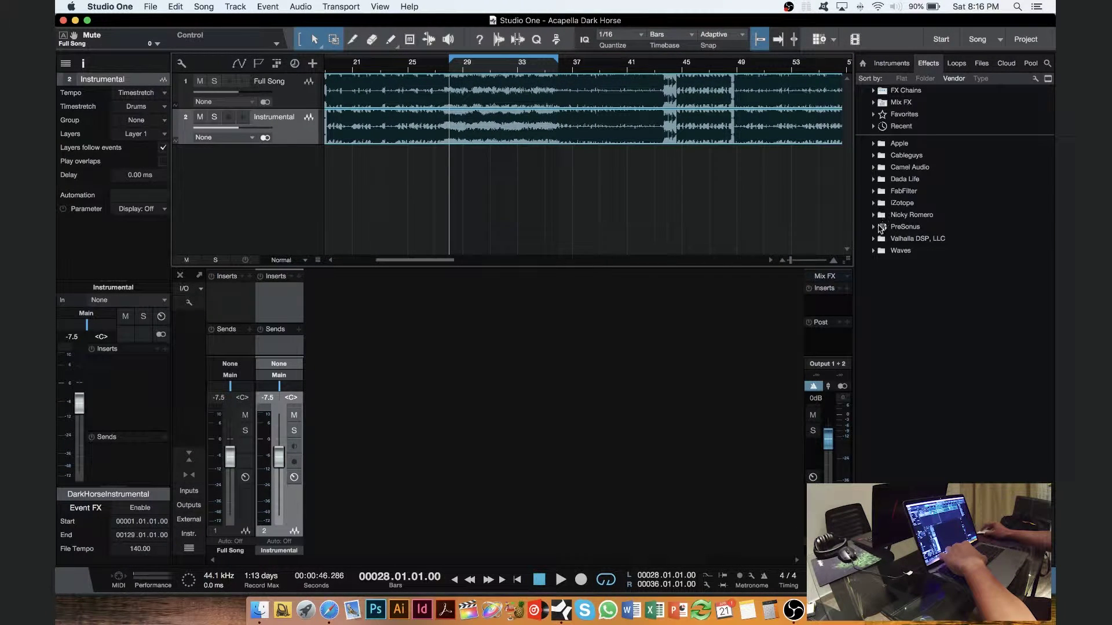
Step: Insert the PreSonus Mixtool with its Phase Invert preset on the Full Song track, keeping Invert Left and Invert Right enabled
{"action": "double_click", "coordinate": [881, 227]}
{"action": "scroll", "coordinate": [956, 271], "scroll_direction": "down", "scroll_amount": 5}
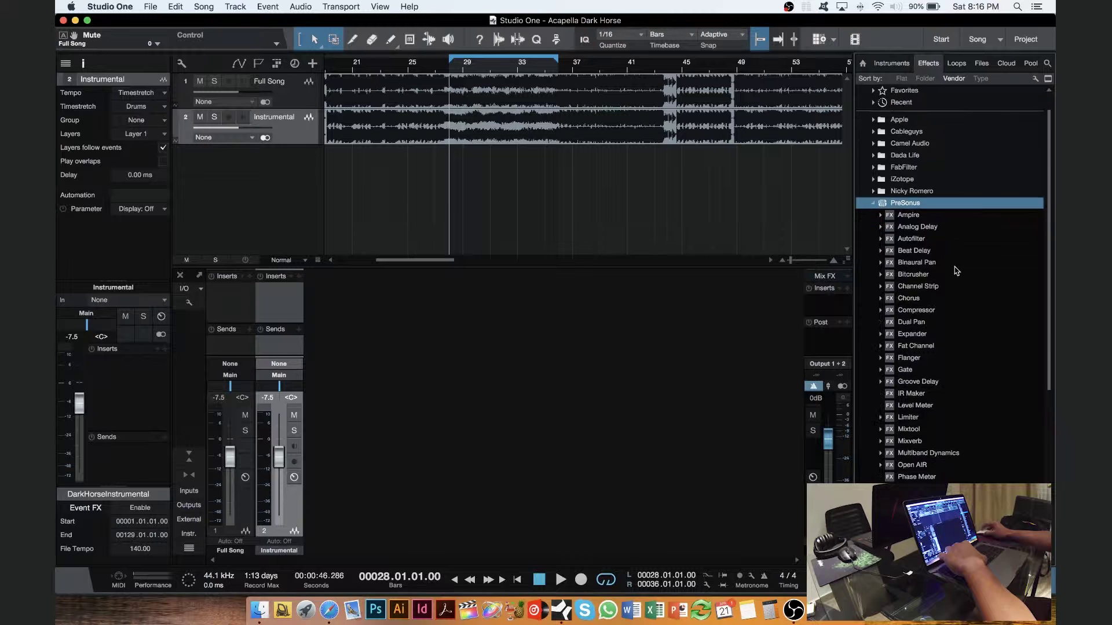
{"action": "scroll", "coordinate": [956, 271], "scroll_direction": "down", "scroll_amount": 3}
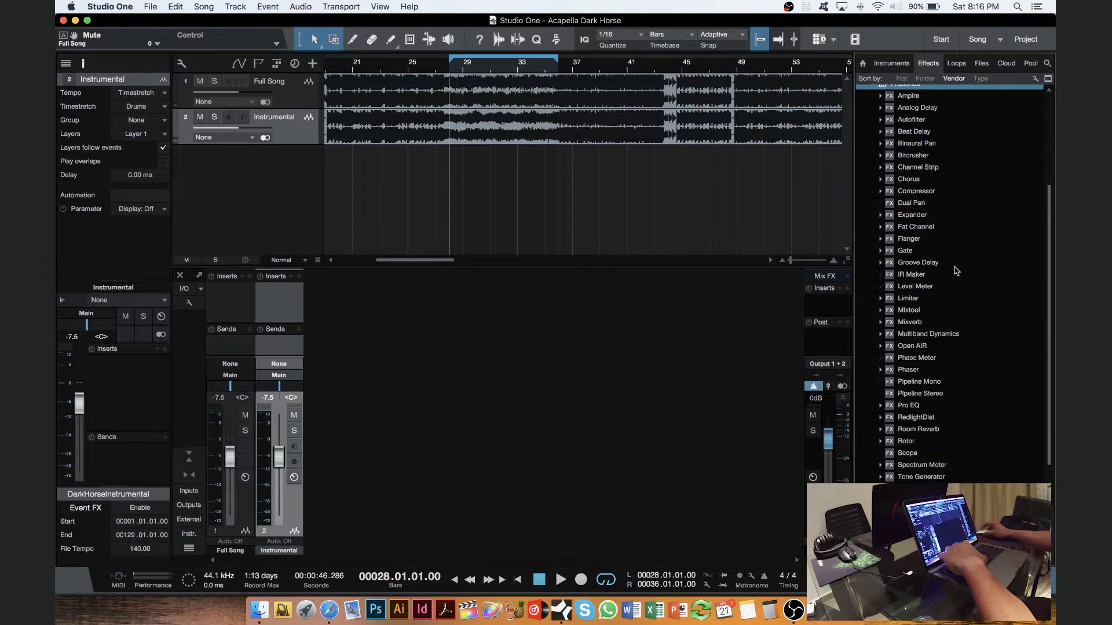
{"action": "scroll", "coordinate": [954, 271], "scroll_direction": "up", "scroll_amount": 8}
{"action": "scroll", "coordinate": [954, 271], "scroll_direction": "down", "scroll_amount": 8}
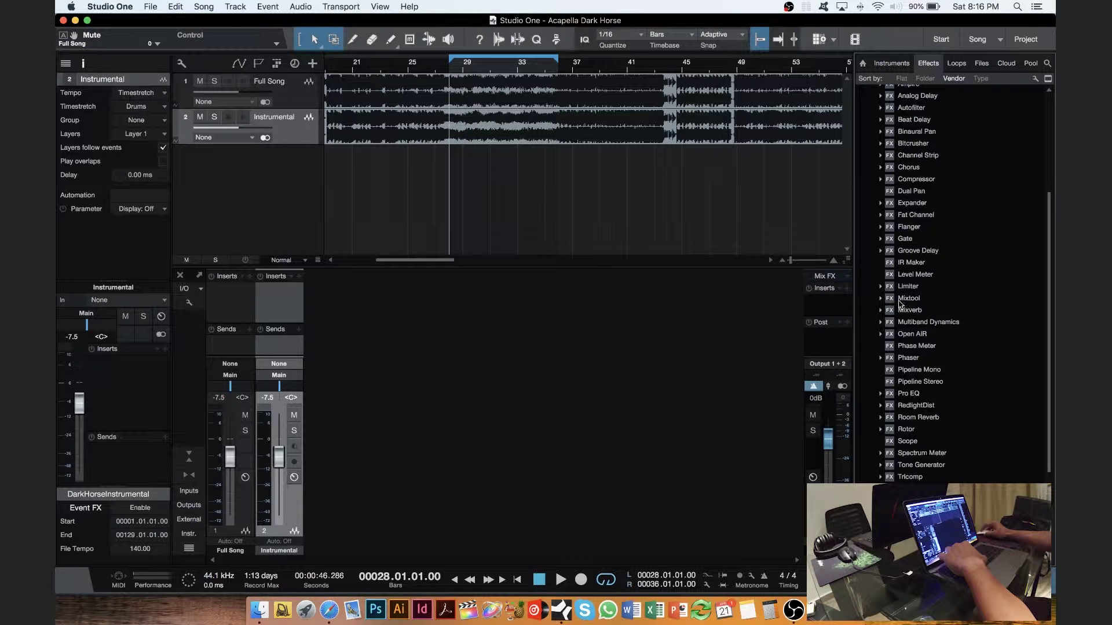
{"action": "left_click", "coordinate": [880, 299]}
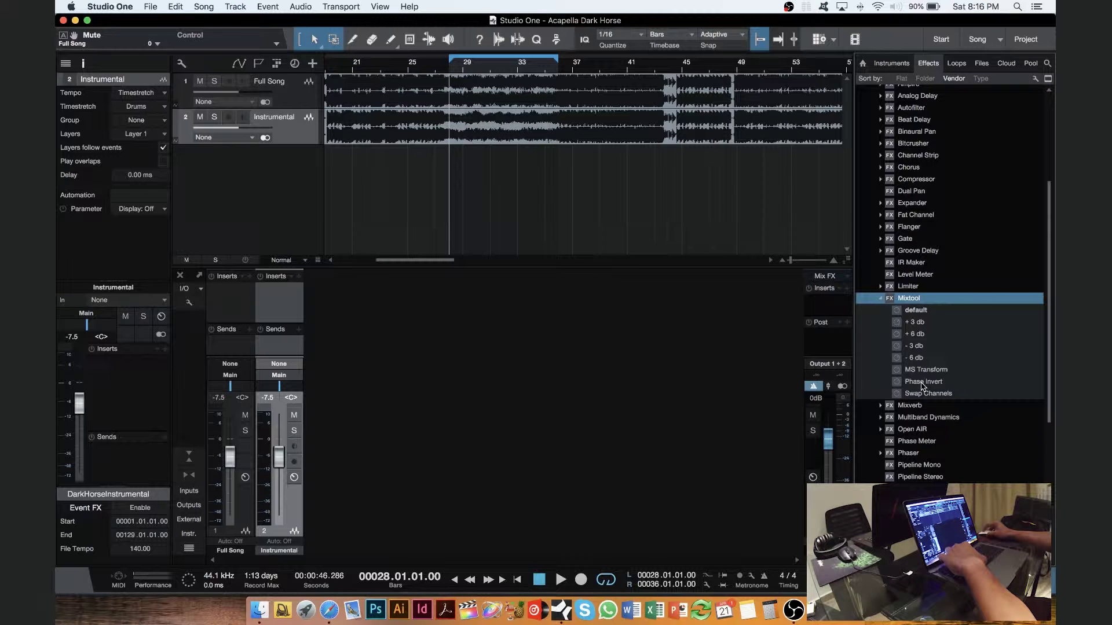
{"action": "left_click_drag", "start_coordinate": [923, 382], "coordinate": [240, 304]}
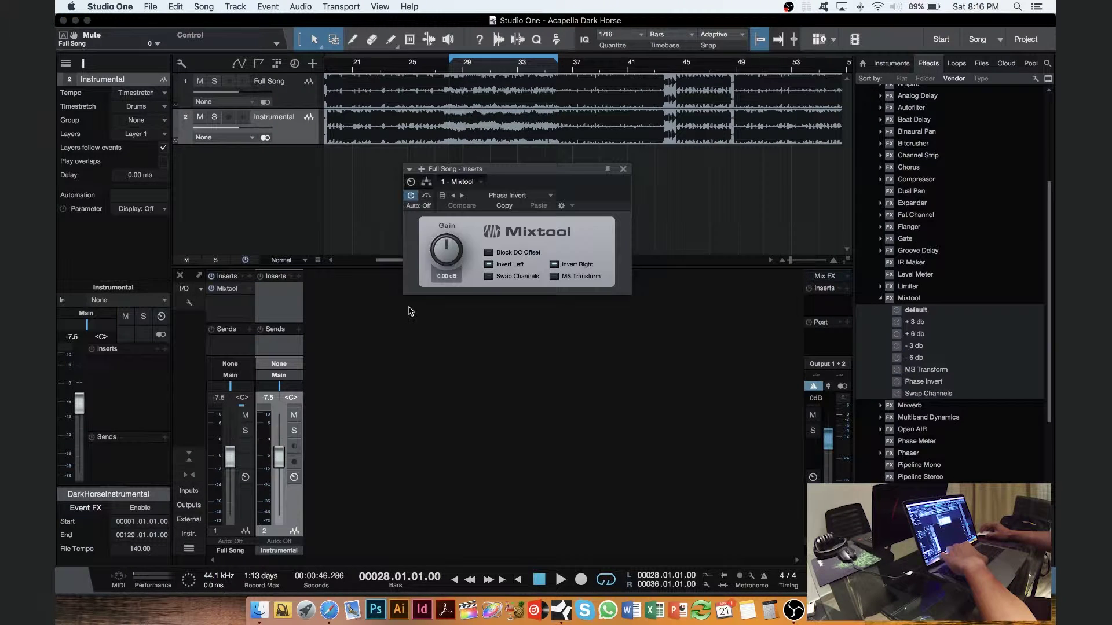
{"action": "left_click", "coordinate": [490, 265]}
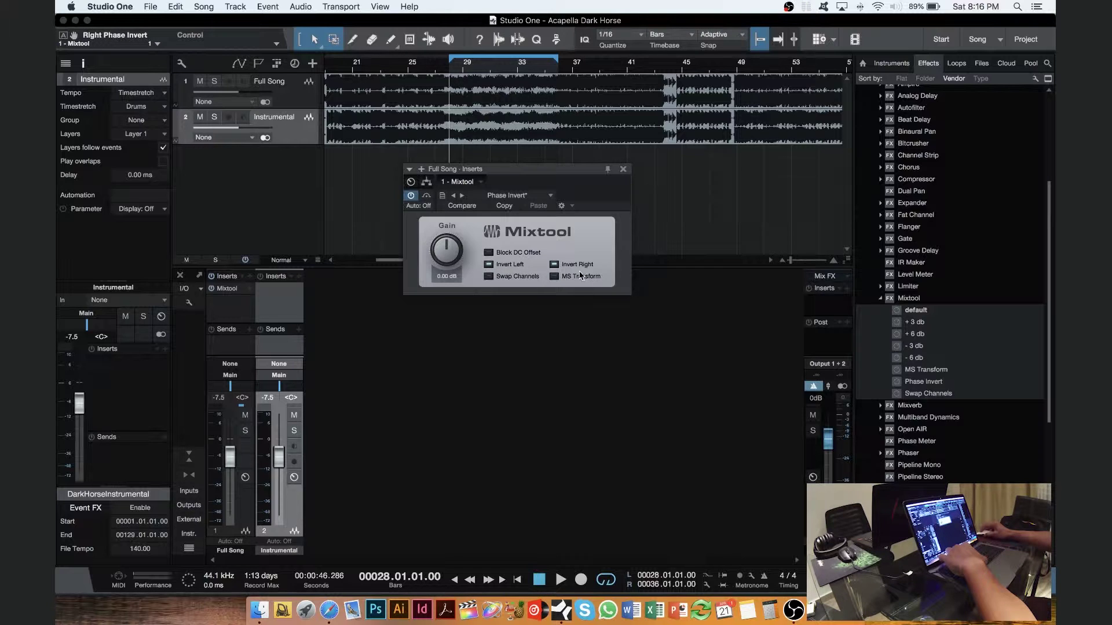
{"action": "left_click", "coordinate": [880, 300]}
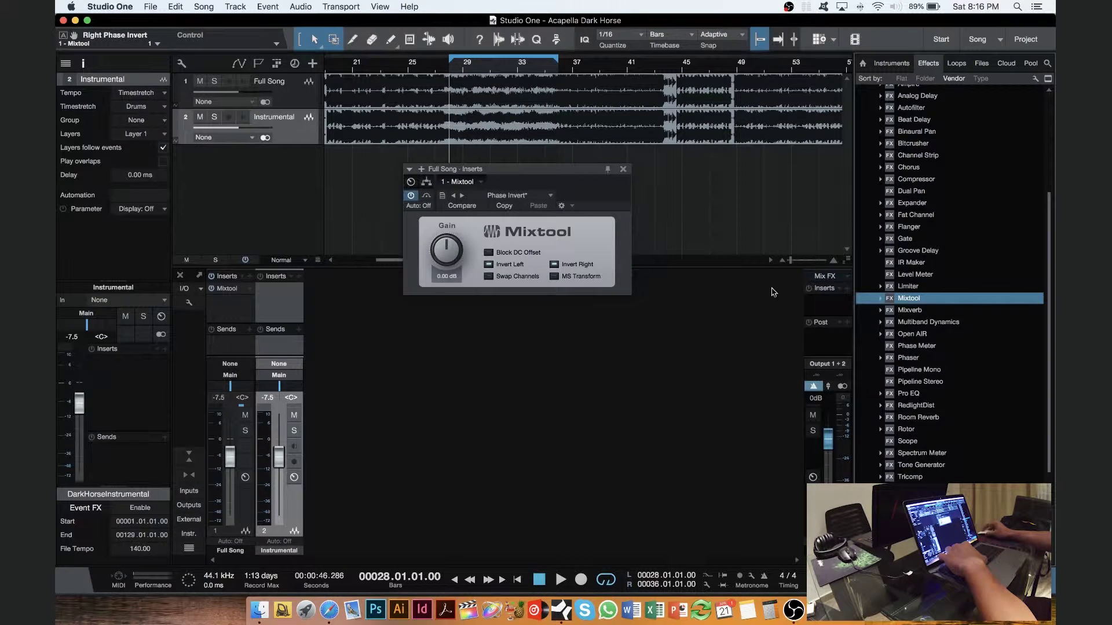
Step: Bypass Mixtool on the Full Song track and listen to both tracks together from bar 28
{"action": "left_click", "coordinate": [413, 196]}
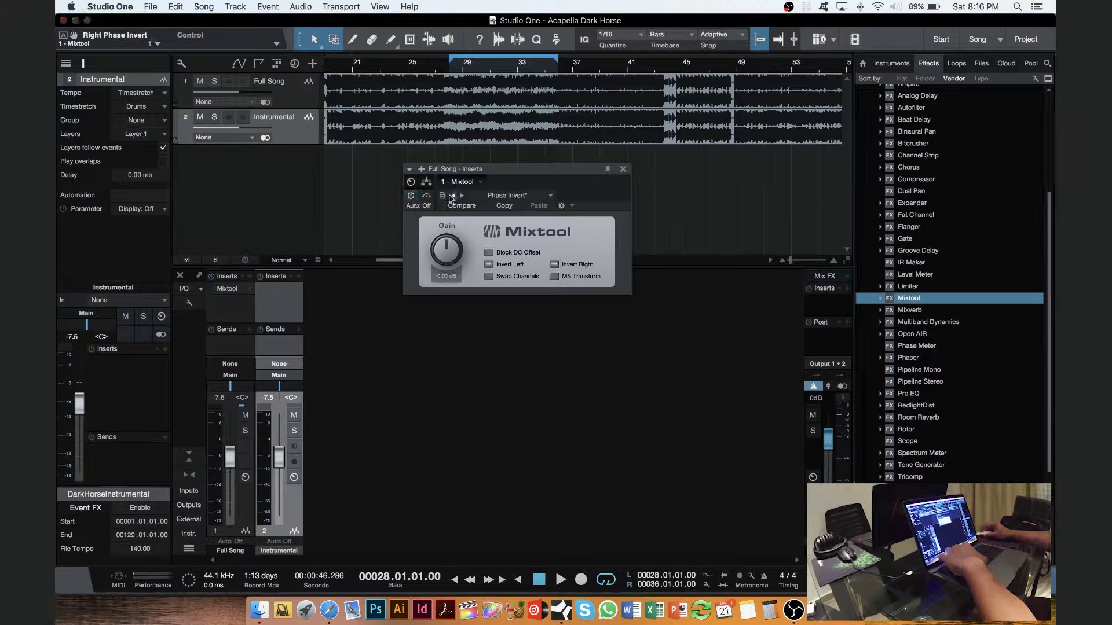
{"action": "key", "text": "space"}
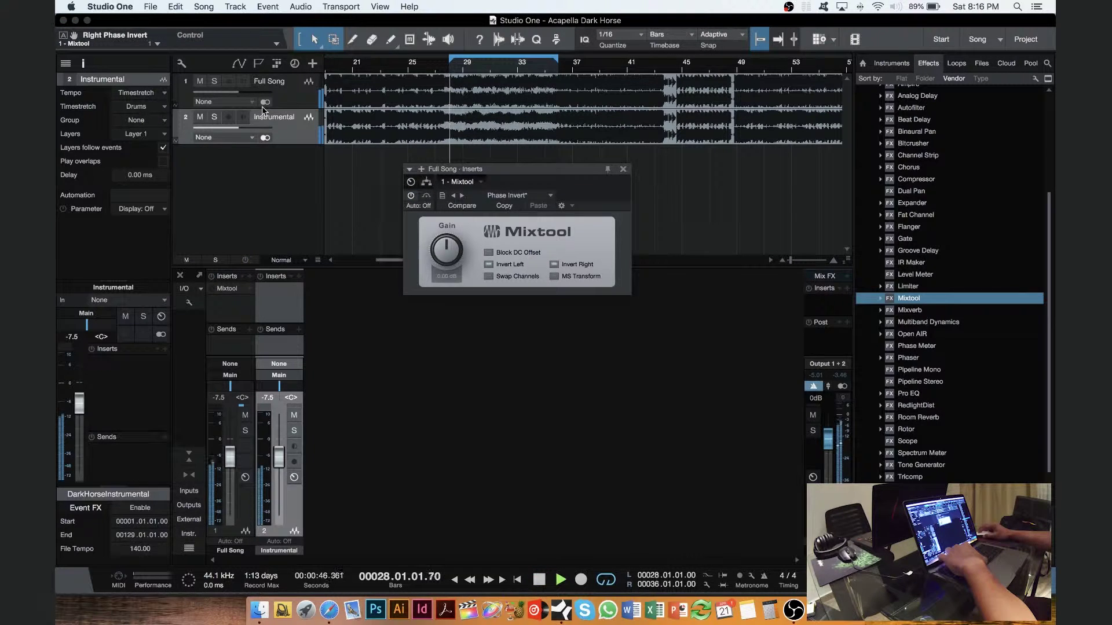
{"action": "key", "text": "space"}
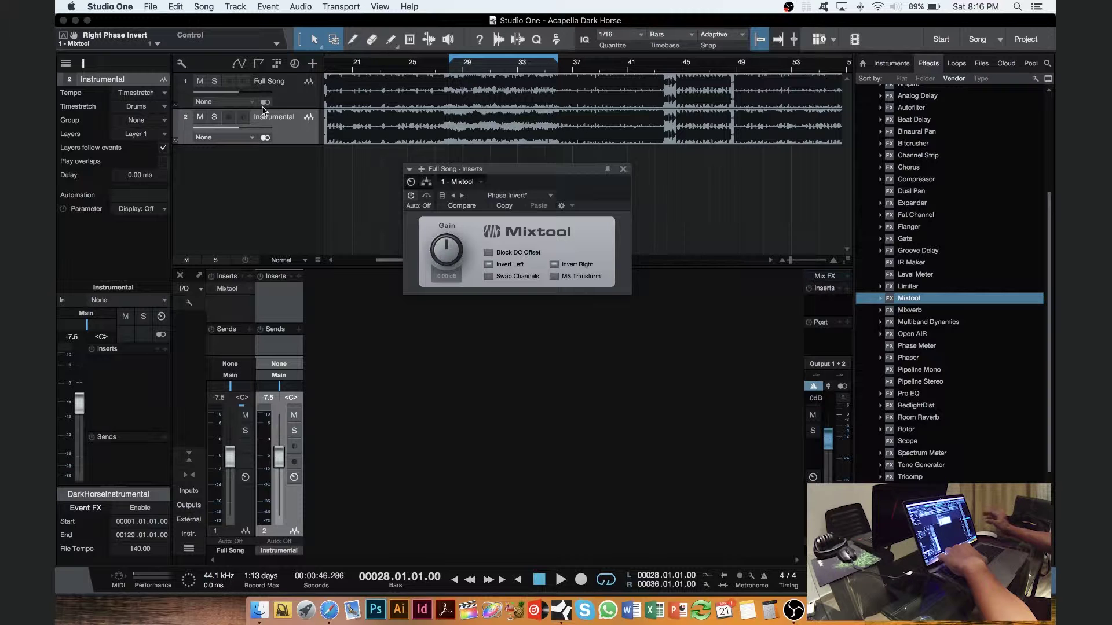
{"action": "key", "text": "space"}
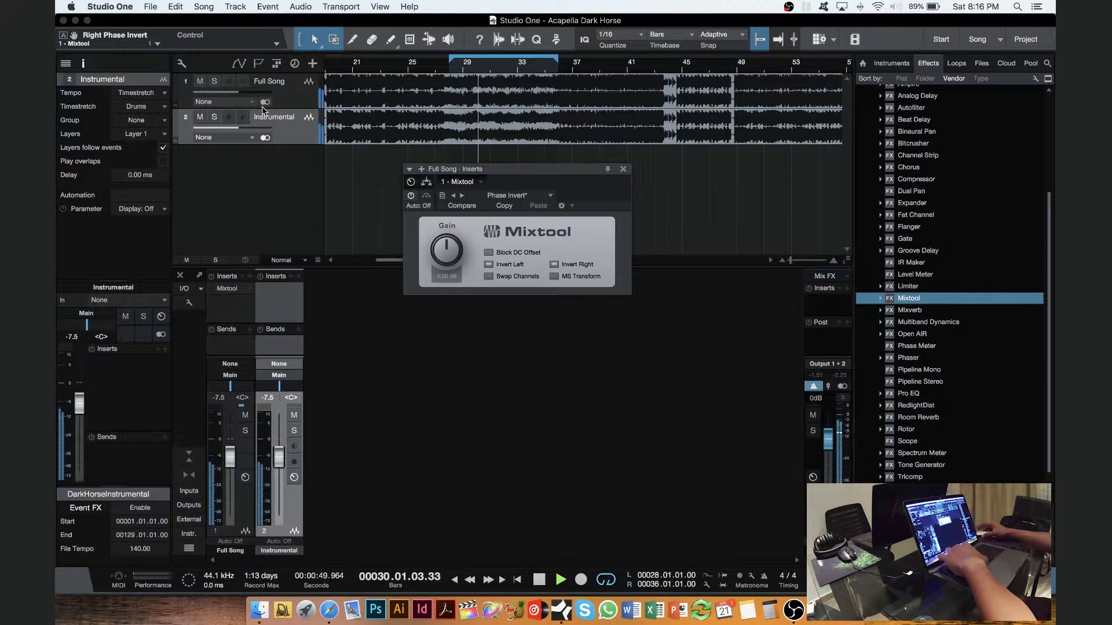
{"action": "key", "text": "space"}
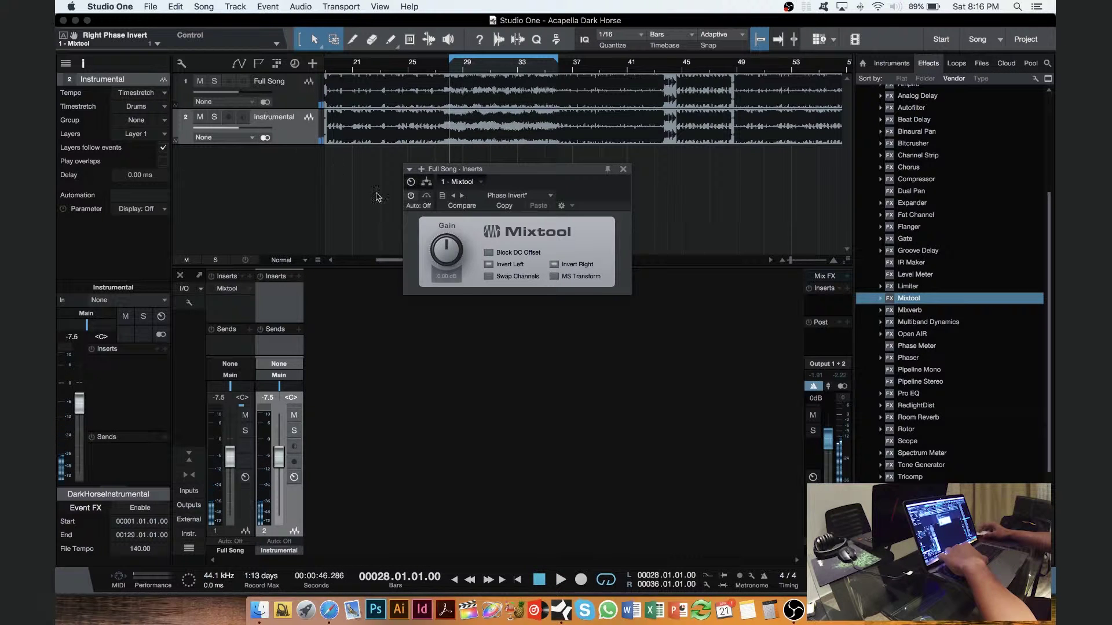
Step: Activate Mixtool and play both tracks from bar 28, toggling the effect off and on to compare the sound
{"action": "left_click", "coordinate": [411, 197]}
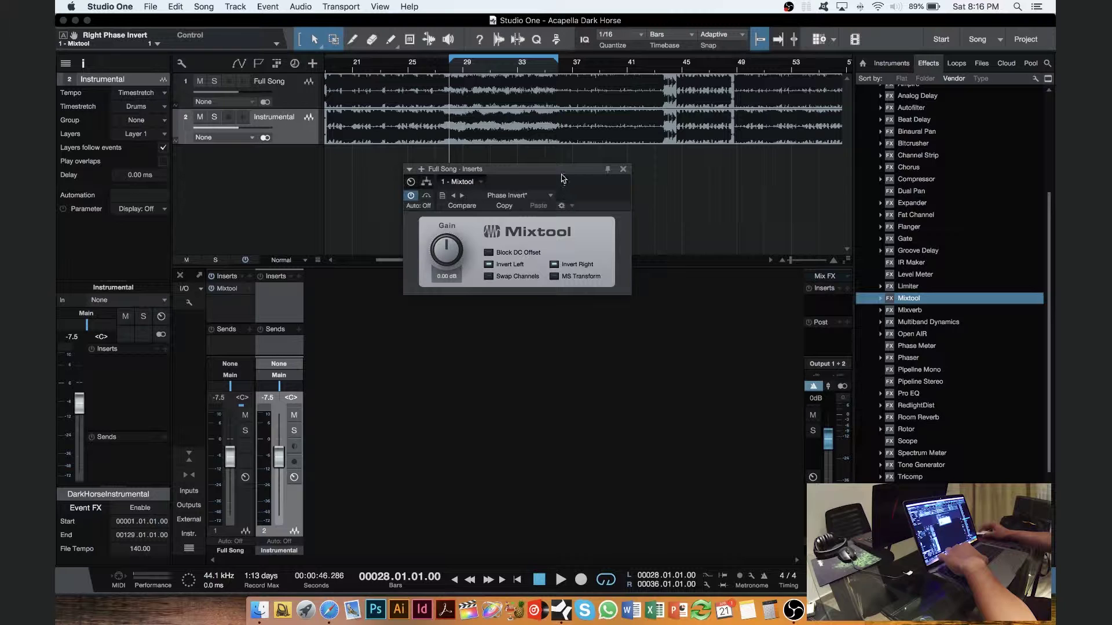
{"action": "key", "text": "space"}
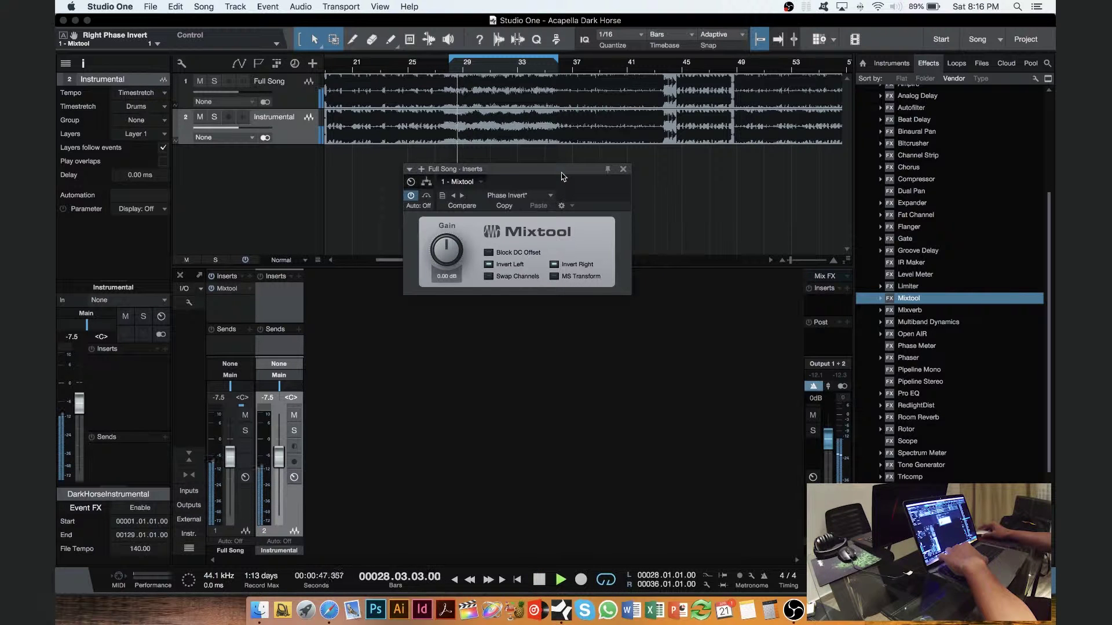
{"action": "left_click", "coordinate": [411, 197]}
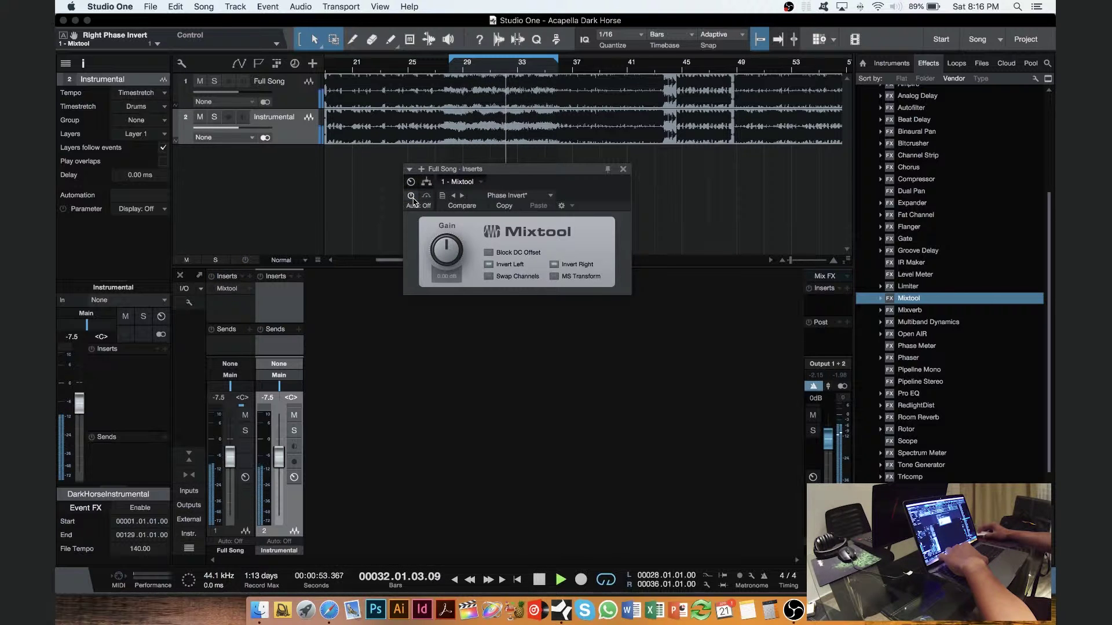
{"action": "left_click", "coordinate": [412, 197]}
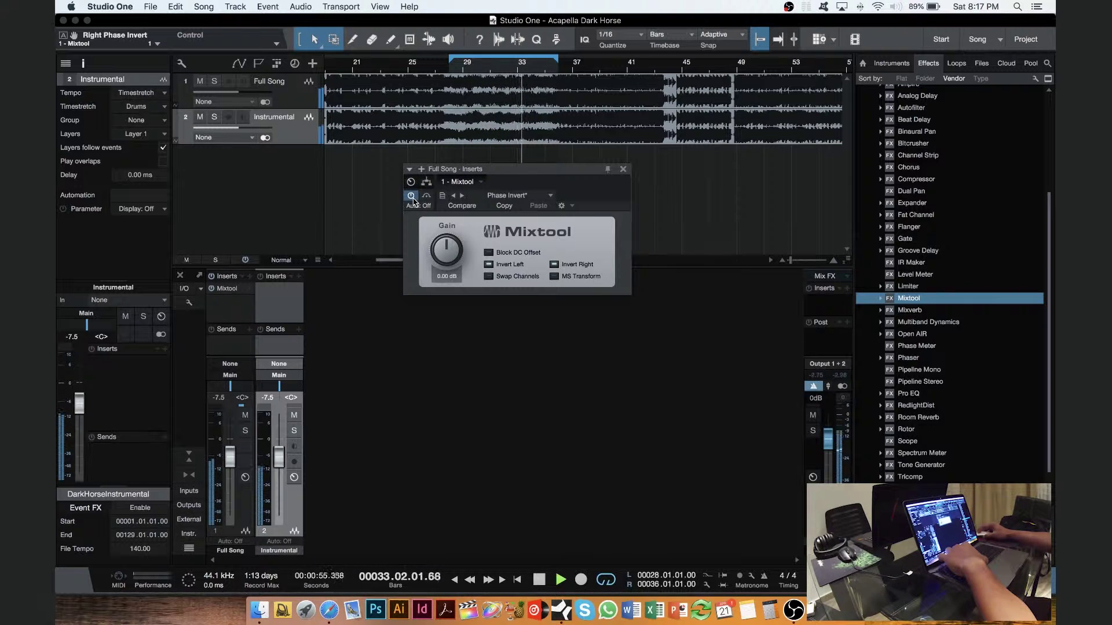
{"action": "left_click", "coordinate": [412, 197]}
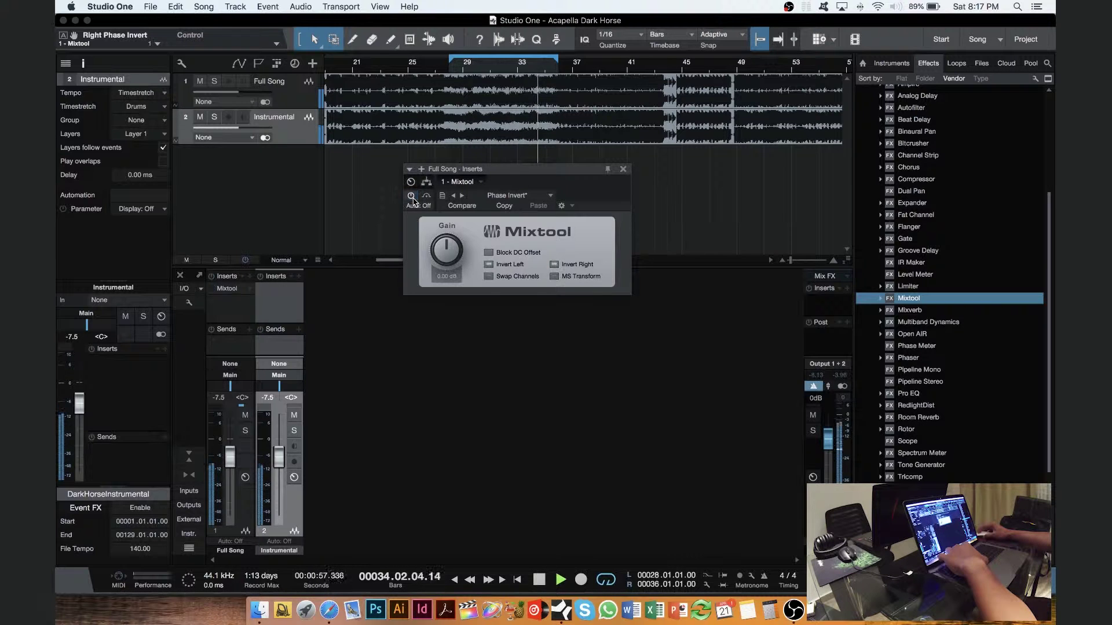
{"action": "left_click", "coordinate": [412, 197]}
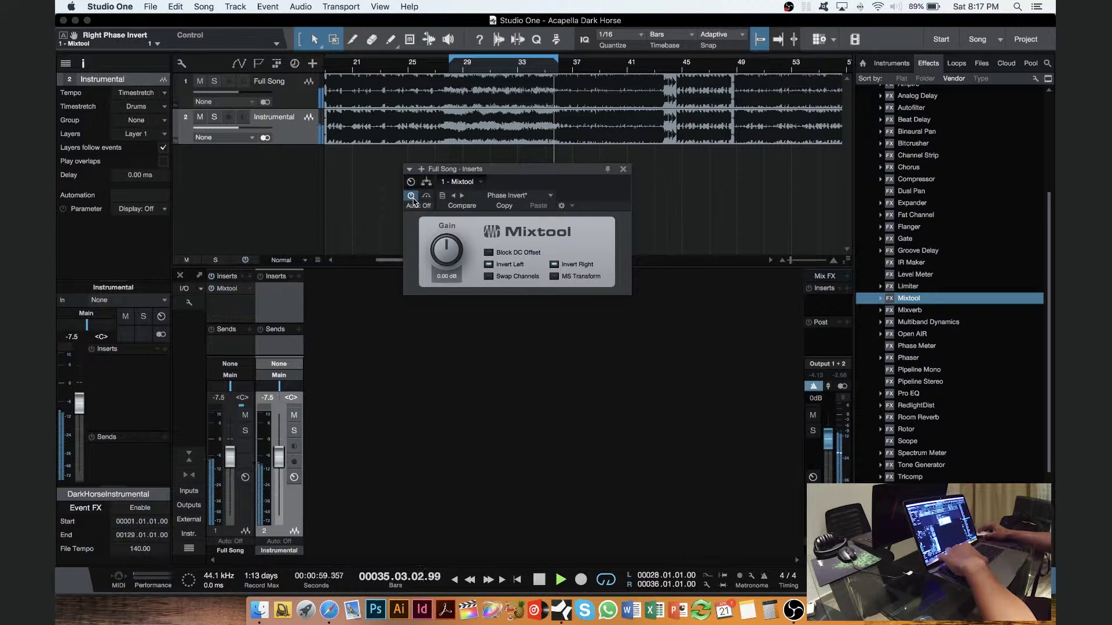
{"action": "left_click", "coordinate": [412, 197]}
{"action": "key", "text": "space"}
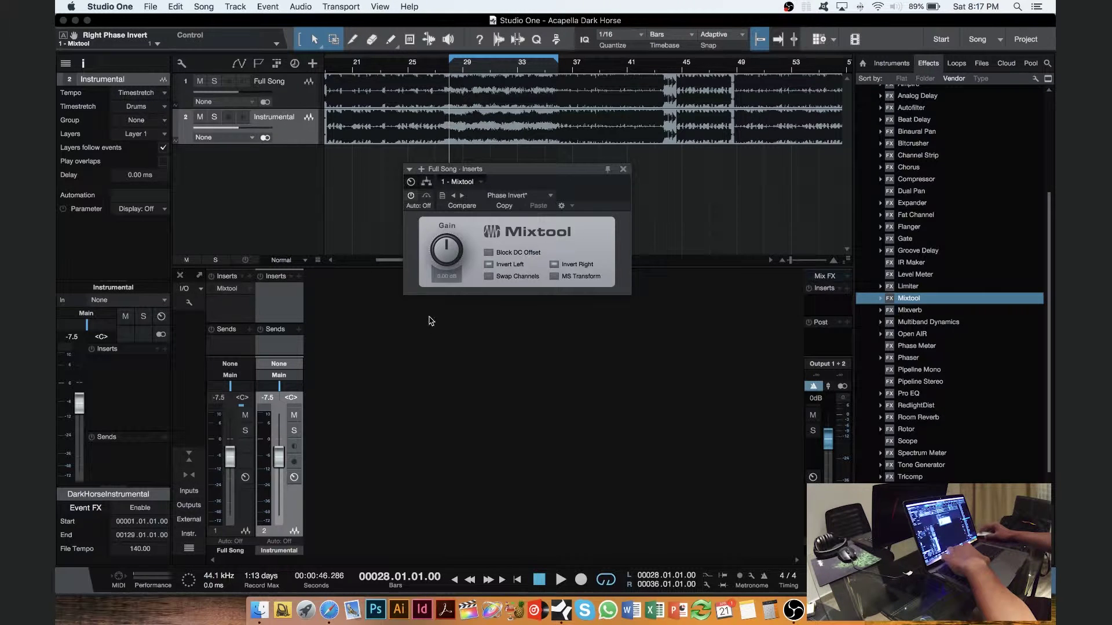
Step: Activate Mixtool on the Full Song track, audition both tracks from bar 28 with the effect on and off, and leave it active
{"action": "left_click", "coordinate": [410, 195]}
{"action": "key", "text": "space"}
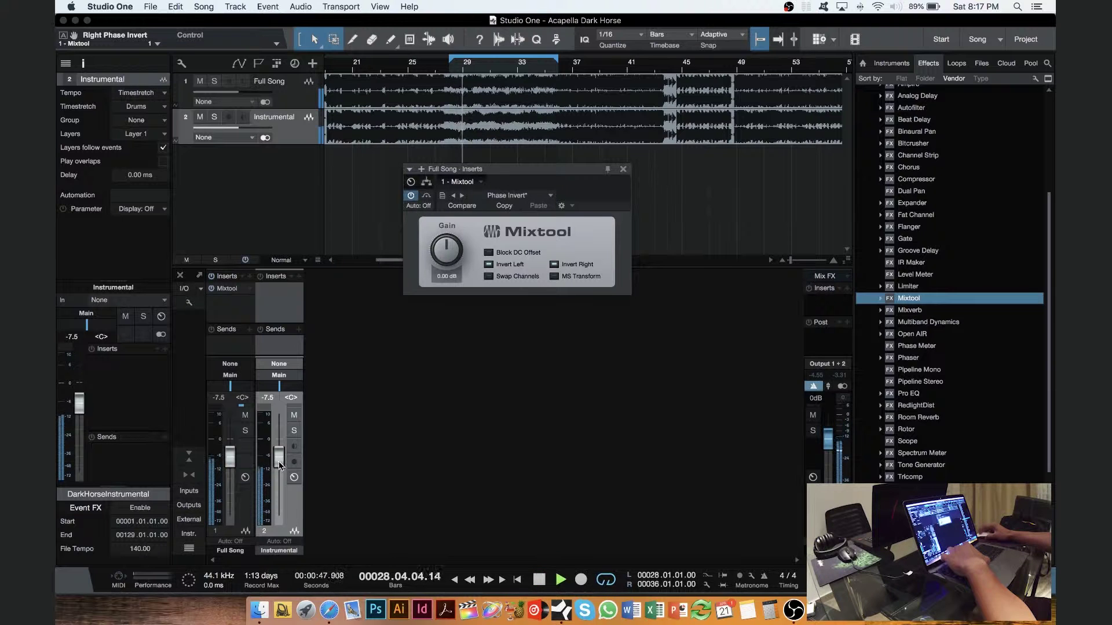
{"action": "left_click_drag", "start_coordinate": [278, 456], "coordinate": [230, 466]}
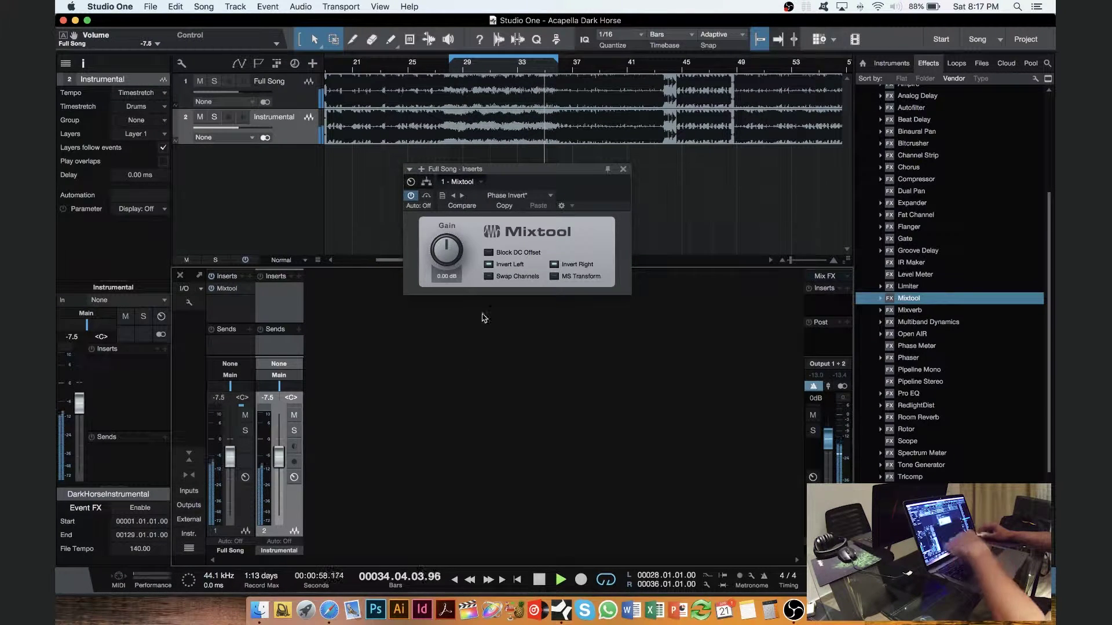
{"action": "left_click", "coordinate": [410, 195]}
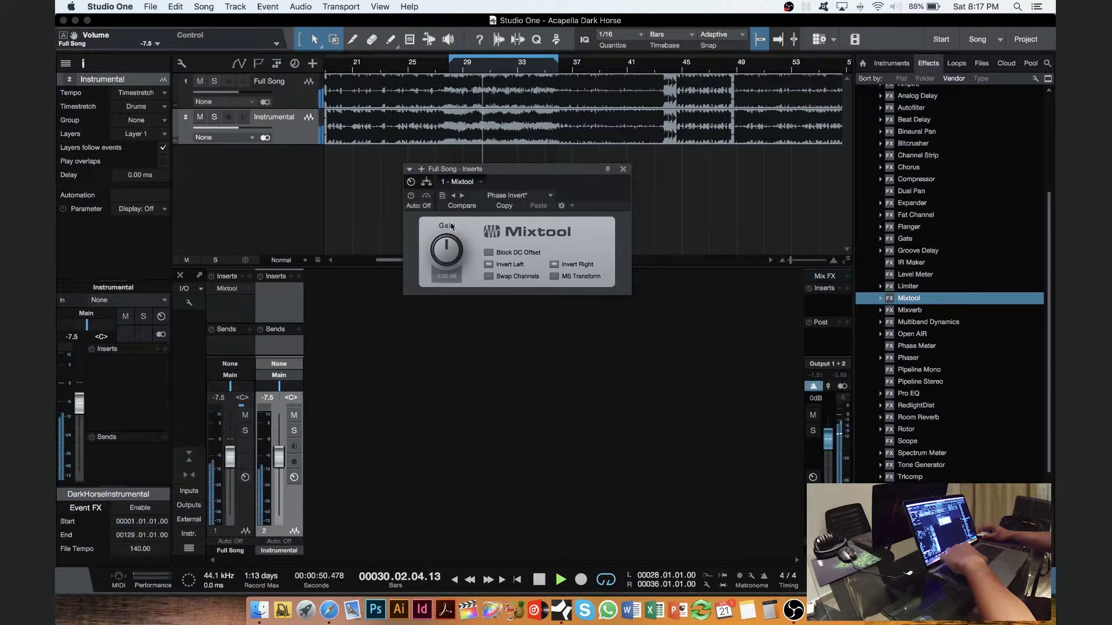
{"action": "key", "text": "space"}
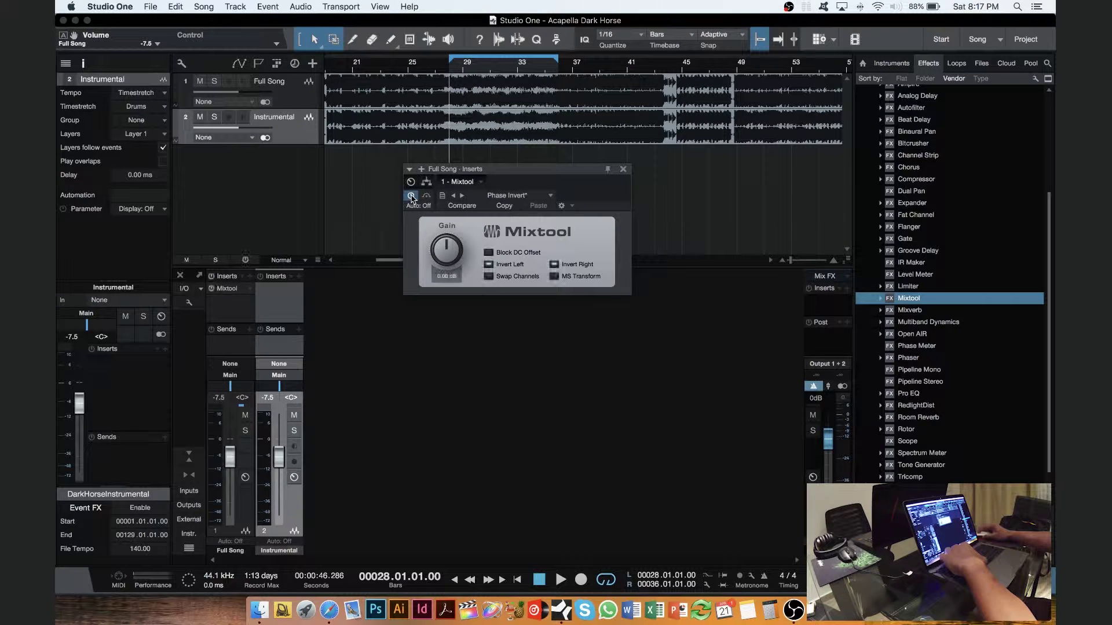
{"action": "key", "text": "space"}
{"action": "key", "text": "space"}
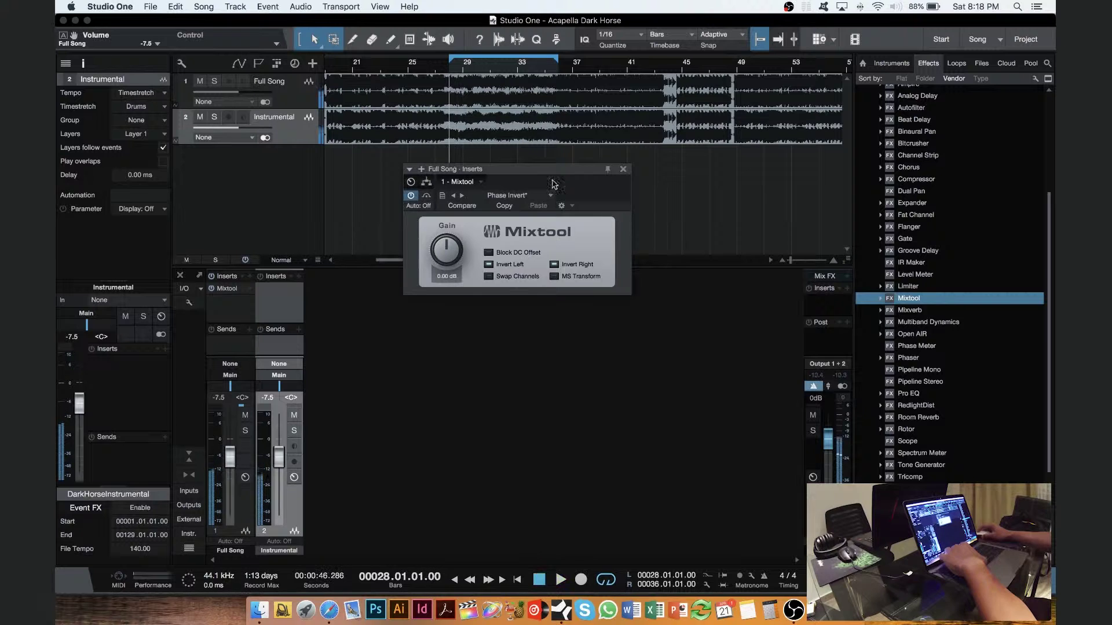
{"action": "left_click", "coordinate": [623, 169]}
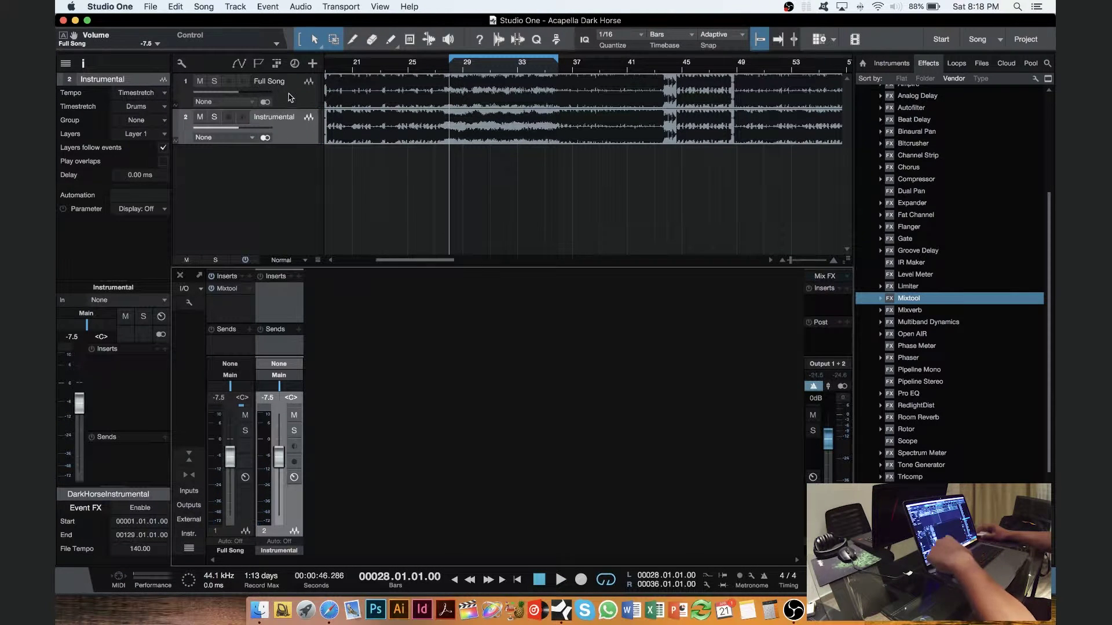
Step: Mix down the Full Song and Instrumental events together onto a new track
{"action": "key", "text": "super+a"}
{"action": "left_click", "coordinate": [299, 131]}
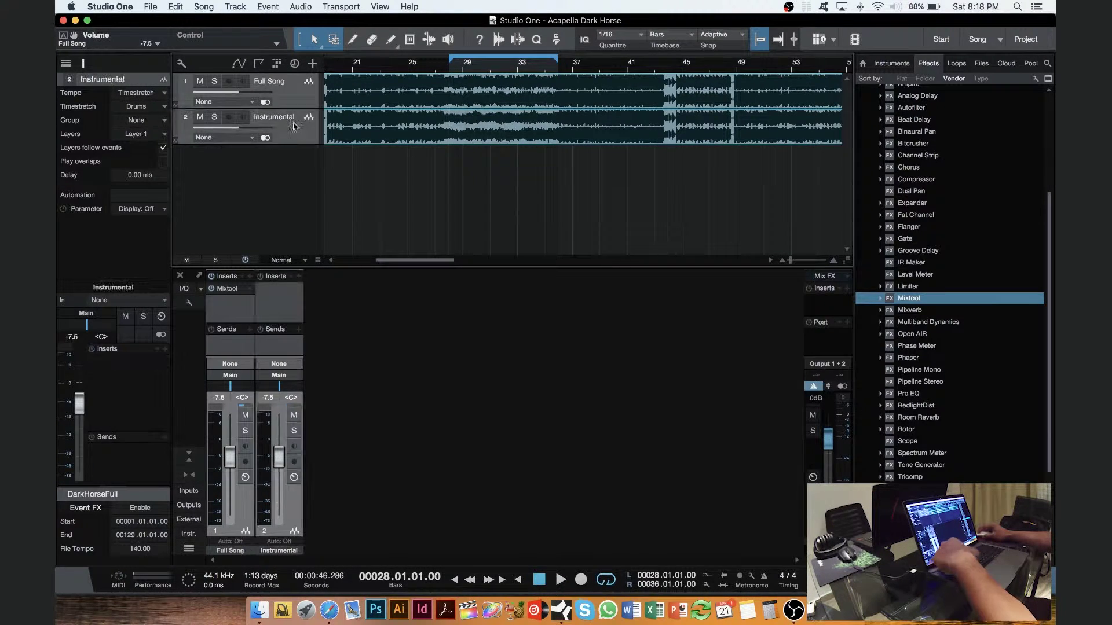
{"action": "left_click", "coordinate": [296, 8]}
{"action": "mouse_move", "coordinate": [268, 6]}
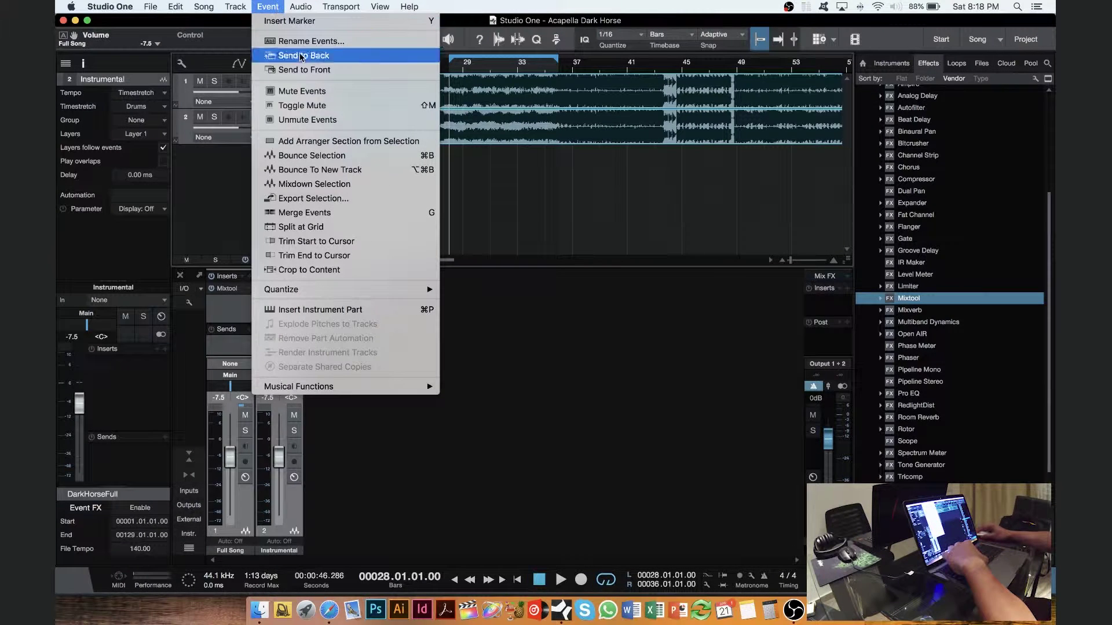
{"action": "left_click", "coordinate": [339, 188]}
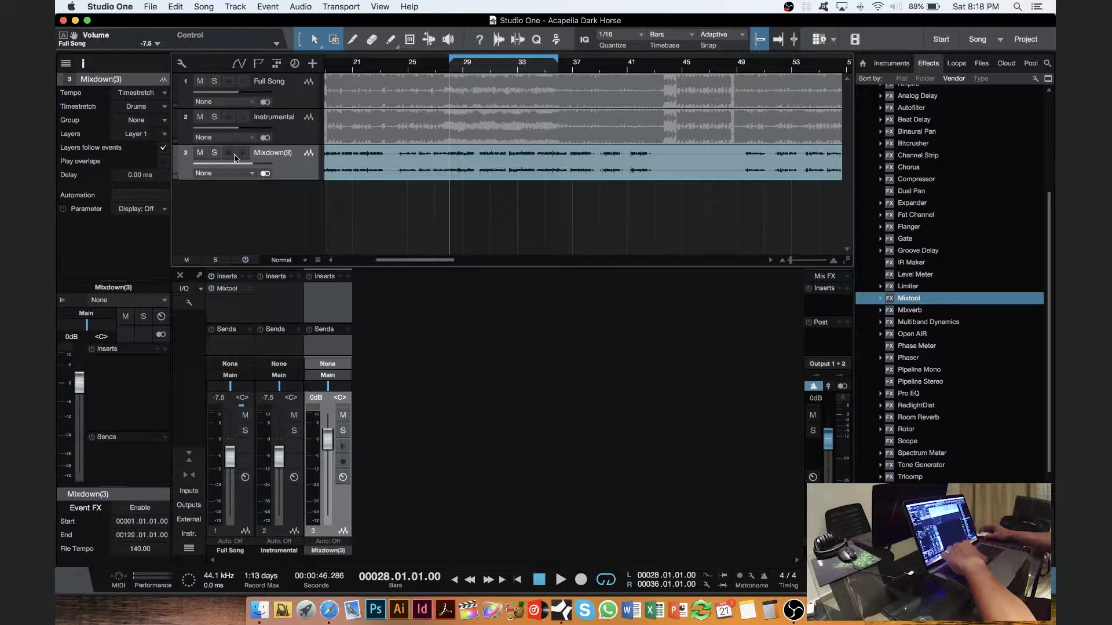
Step: Solo the new mixdown track and listen to the extracted acapella from bar 28
{"action": "left_click", "coordinate": [214, 154]}
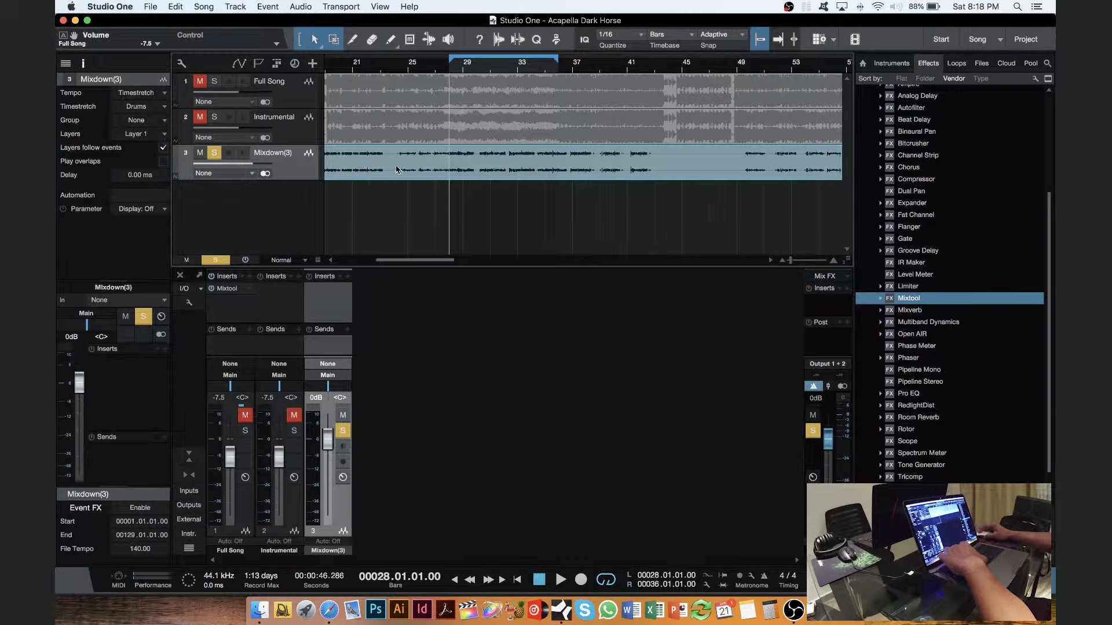
{"action": "key", "text": "space"}
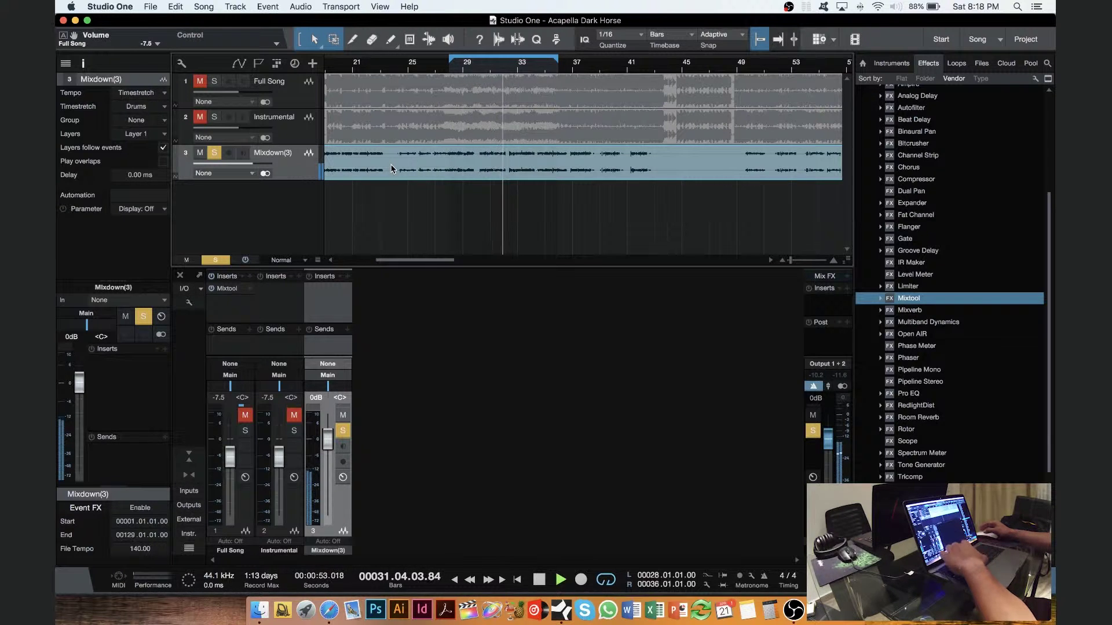
{"action": "key", "text": "space"}
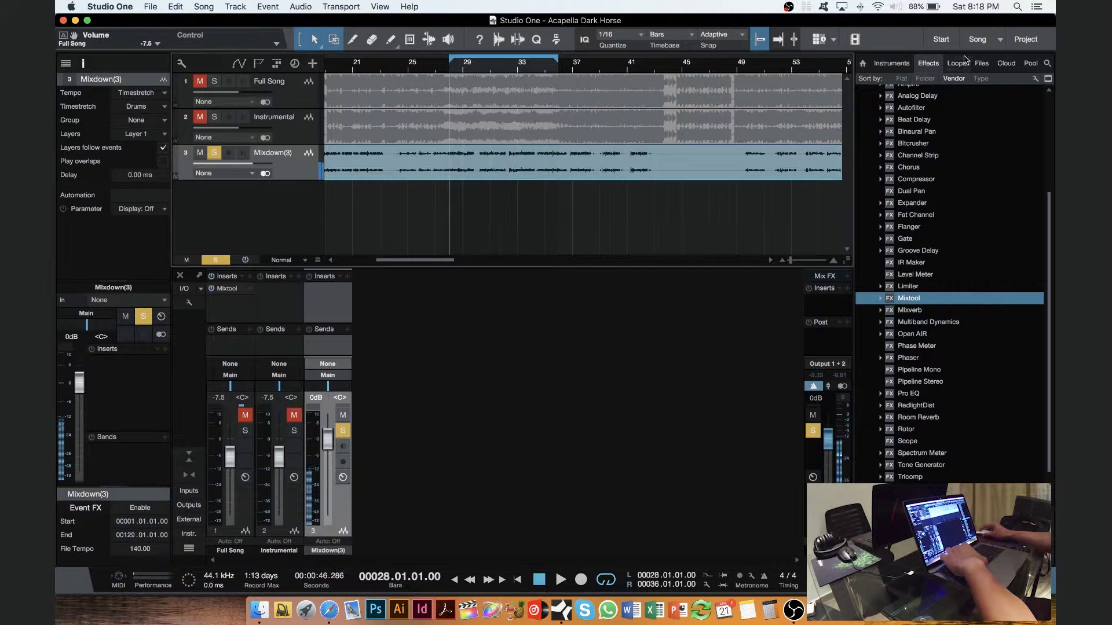
Step: Switch to the Dark Horse Remix song and play it from bar 82 with the lead vocal muted
{"action": "left_click", "coordinate": [996, 39]}
{"action": "left_click", "coordinate": [984, 70]}
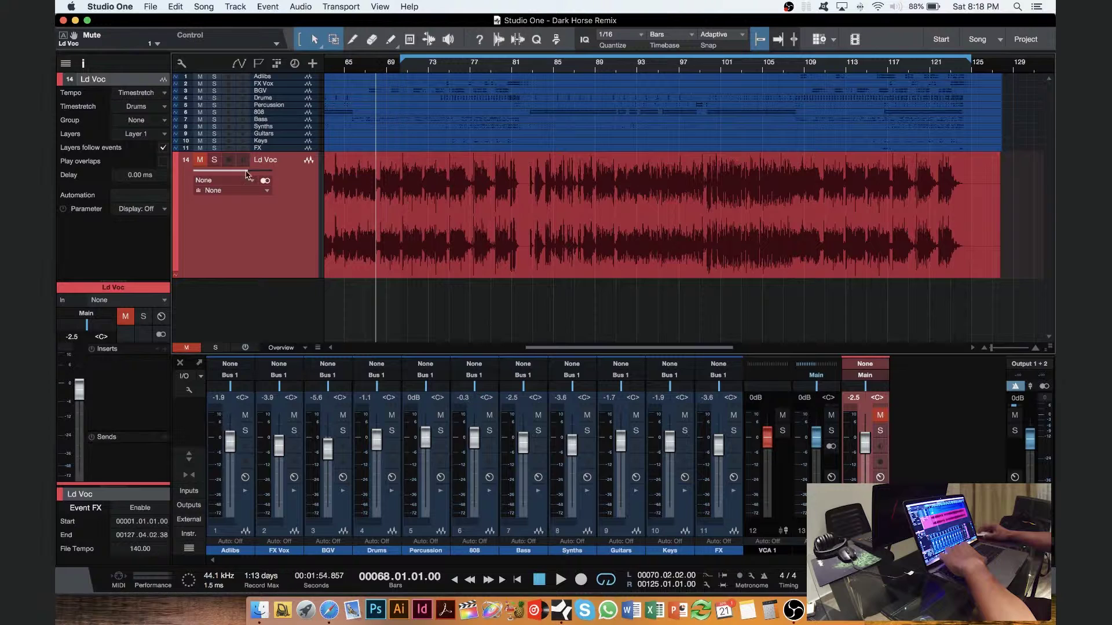
{"action": "left_click", "coordinate": [528, 69]}
{"action": "key", "text": "space"}
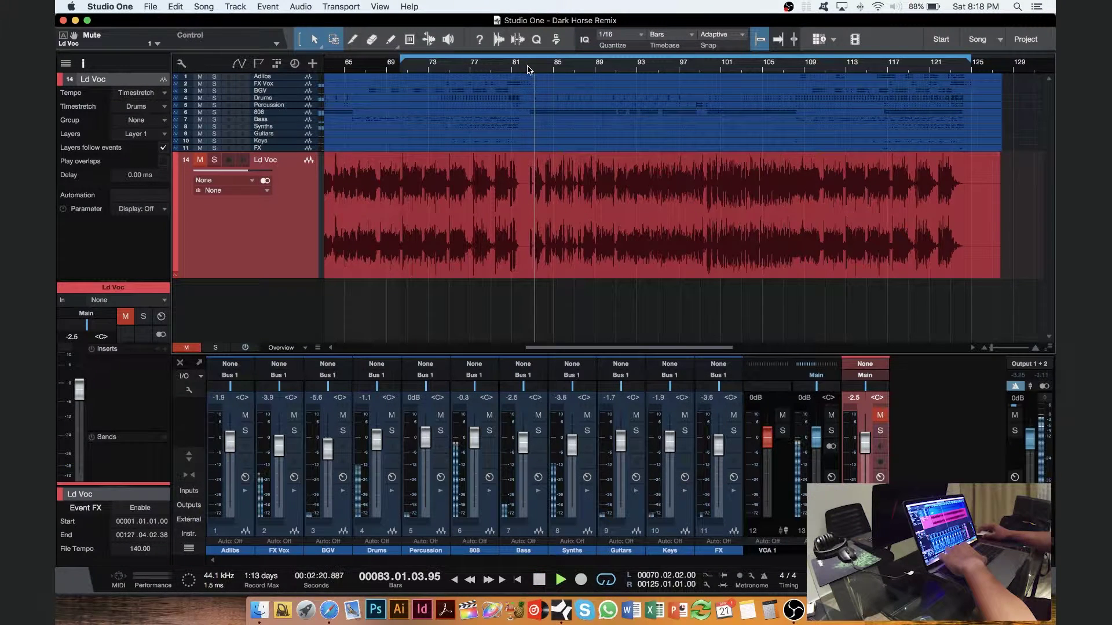
{"action": "left_click", "coordinate": [523, 70]}
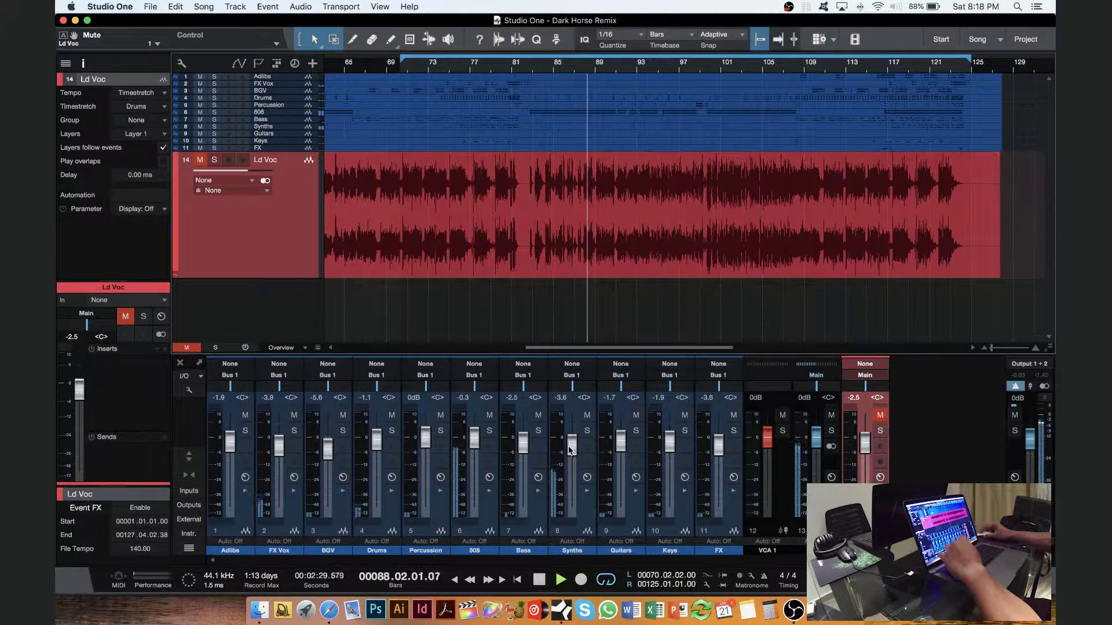
Step: During playback, set the channel levels to -1.7 dB for Synths and Bass, -4.2 dB for FX Vox and 0 dB for 808
{"action": "left_click_drag", "start_coordinate": [572, 451], "coordinate": [572, 442]}
{"action": "left_click_drag", "start_coordinate": [279, 450], "coordinate": [280, 454]}
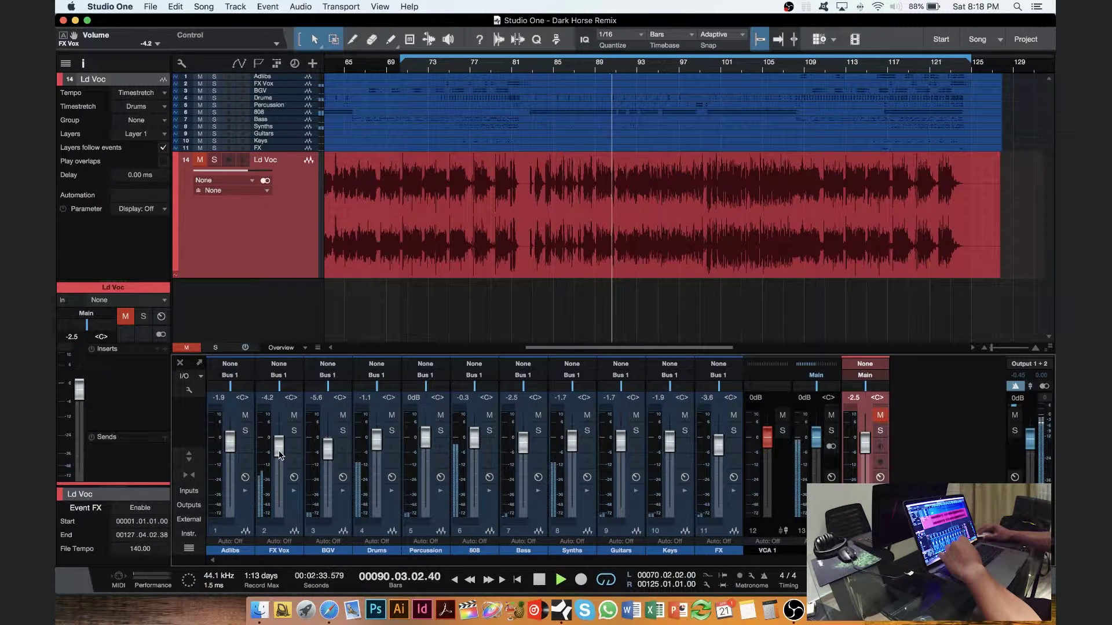
{"action": "left_click", "coordinate": [571, 454]}
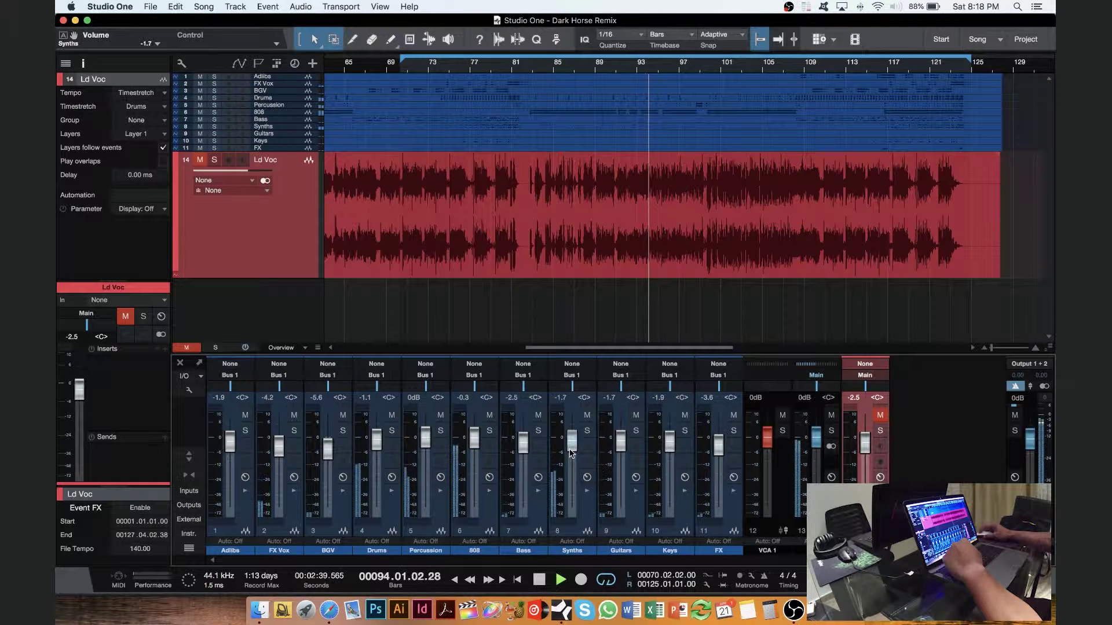
{"action": "left_click_drag", "start_coordinate": [527, 454], "coordinate": [527, 452]}
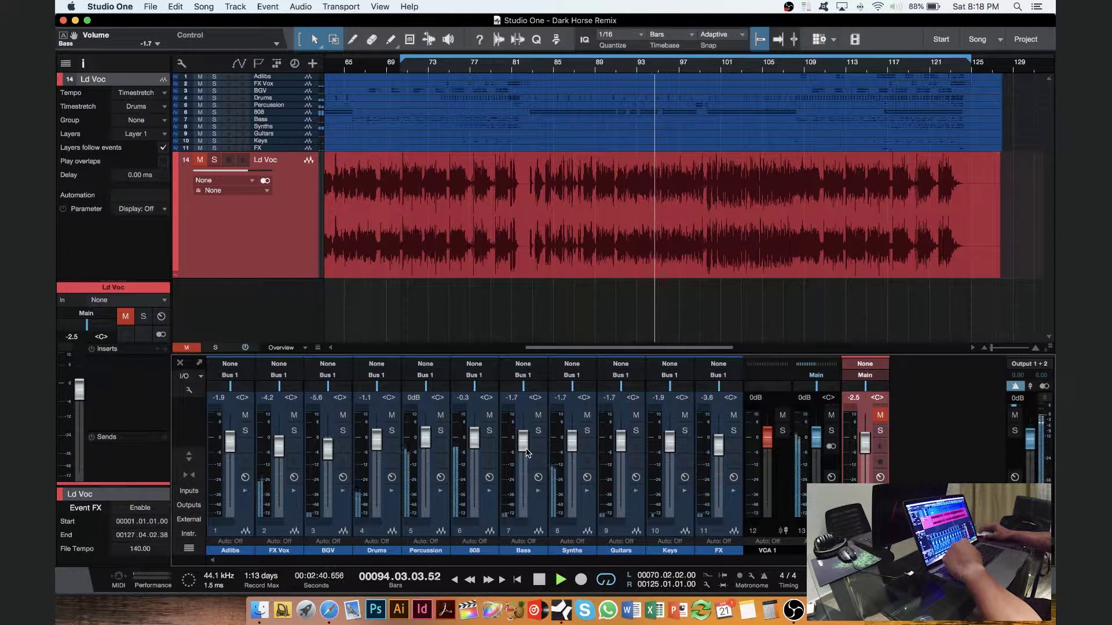
{"action": "left_click", "coordinate": [475, 443], "text": "alt"}
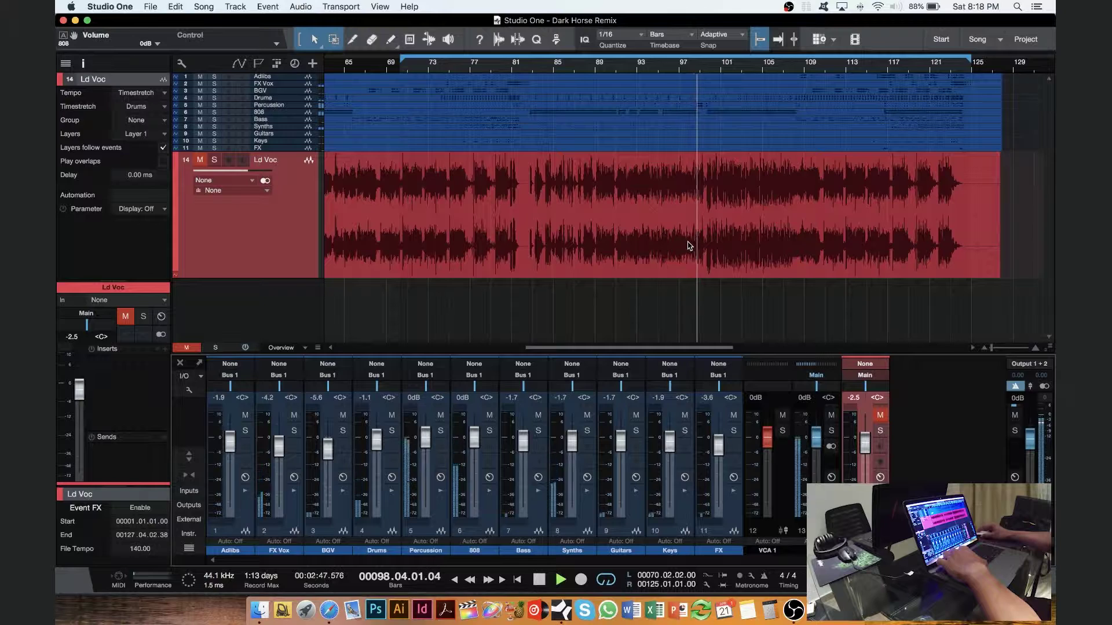
{"action": "key", "text": "space"}
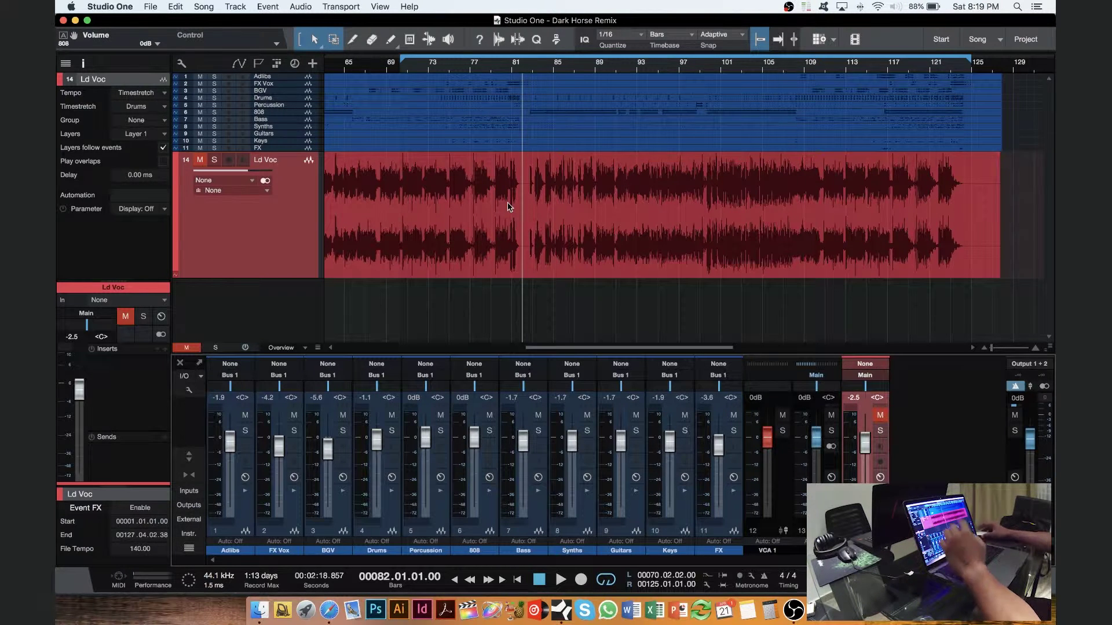
Step: Solo the Ld Voc track and listen to the acapella alone from bar 68
{"action": "left_click", "coordinate": [212, 162]}
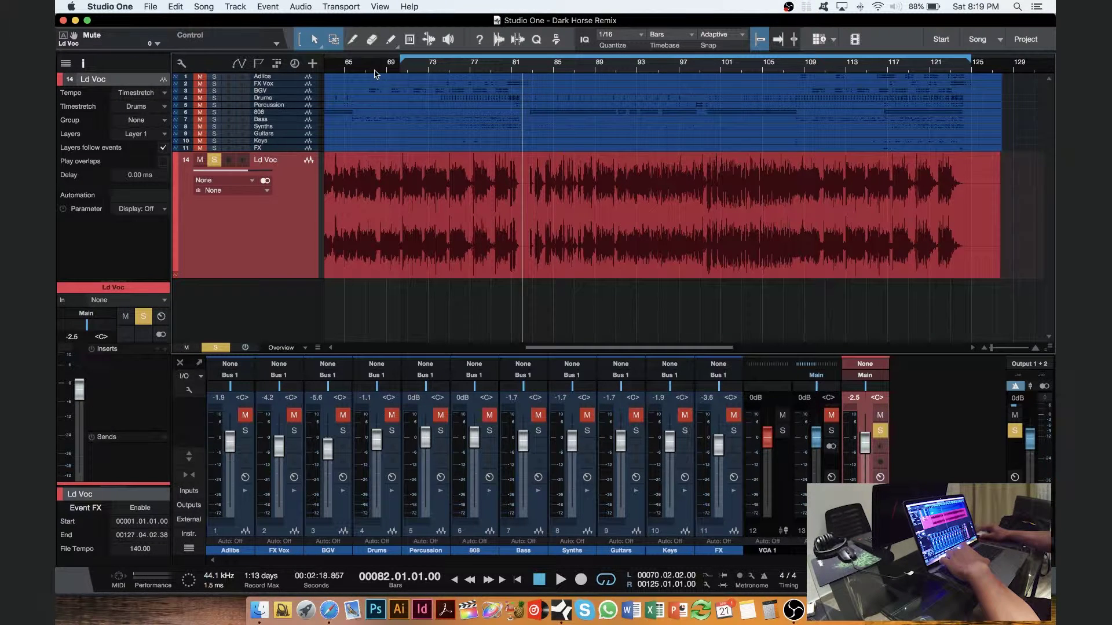
{"action": "key", "text": "space"}
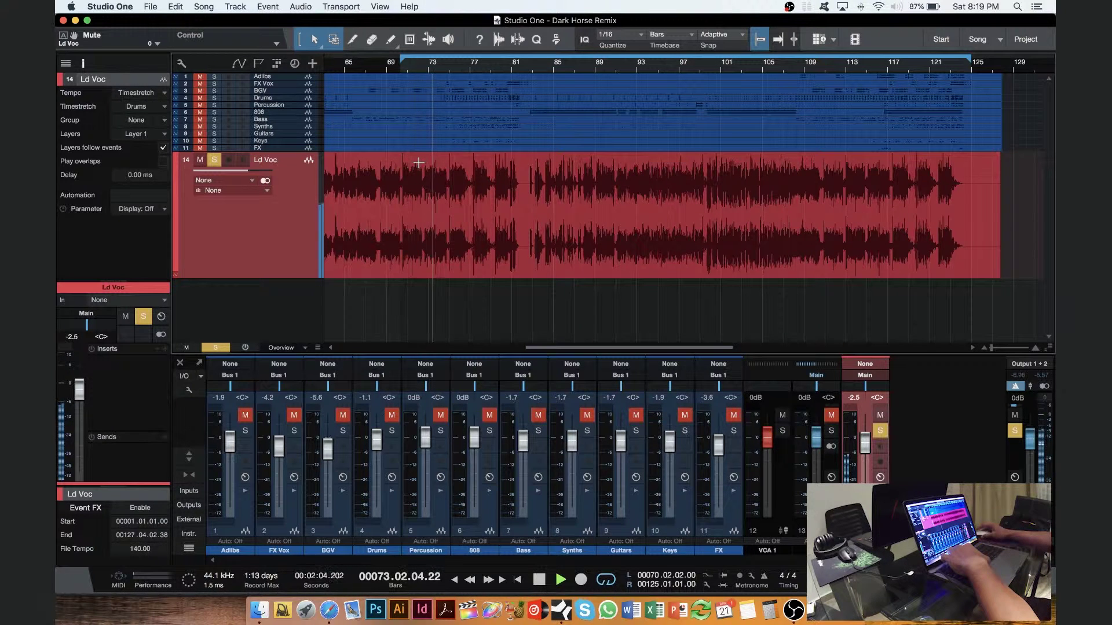
{"action": "key", "text": "space"}
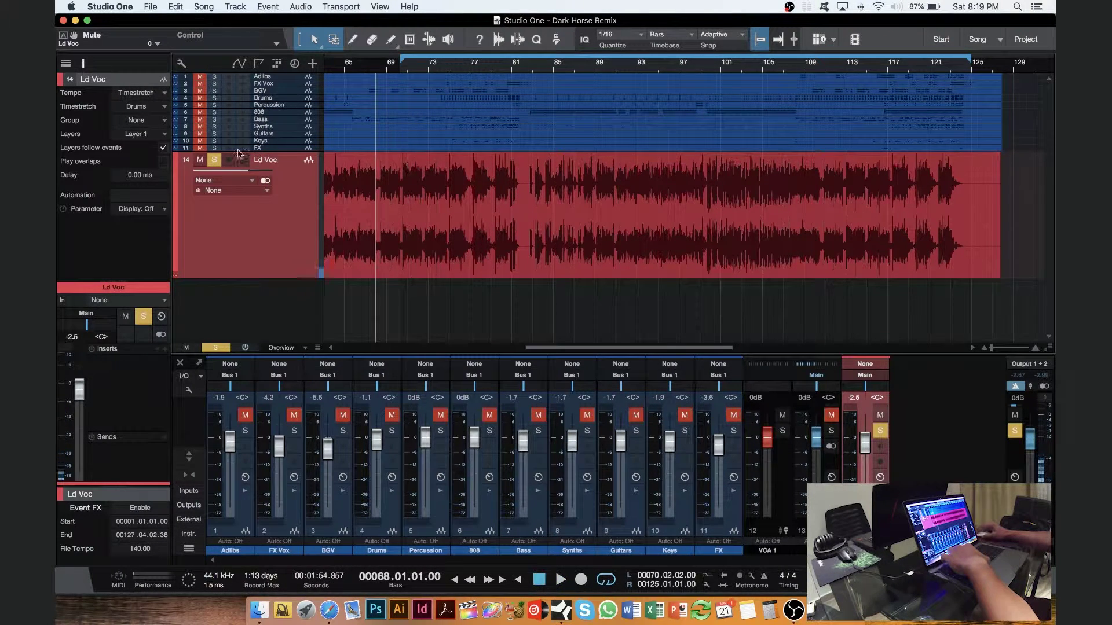
Step: Unsolo Ld Voc, play the full remix from bar 68, and lower the Drums channel to -2.8 dB
{"action": "left_click", "coordinate": [214, 160]}
{"action": "key", "text": "space"}
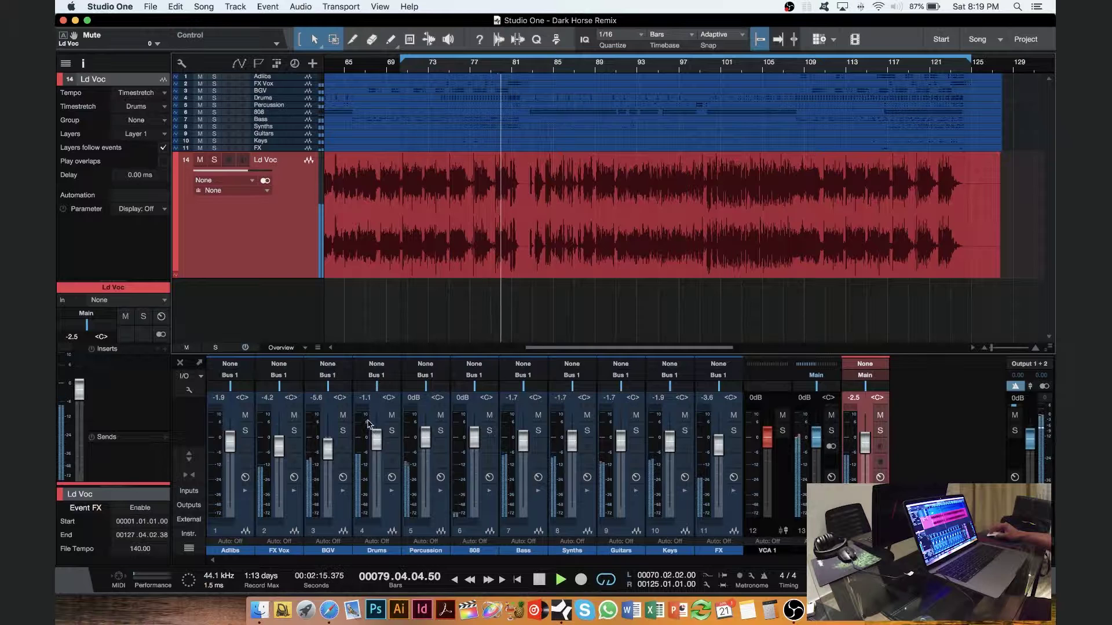
{"action": "left_click_drag", "start_coordinate": [377, 441], "coordinate": [375, 447]}
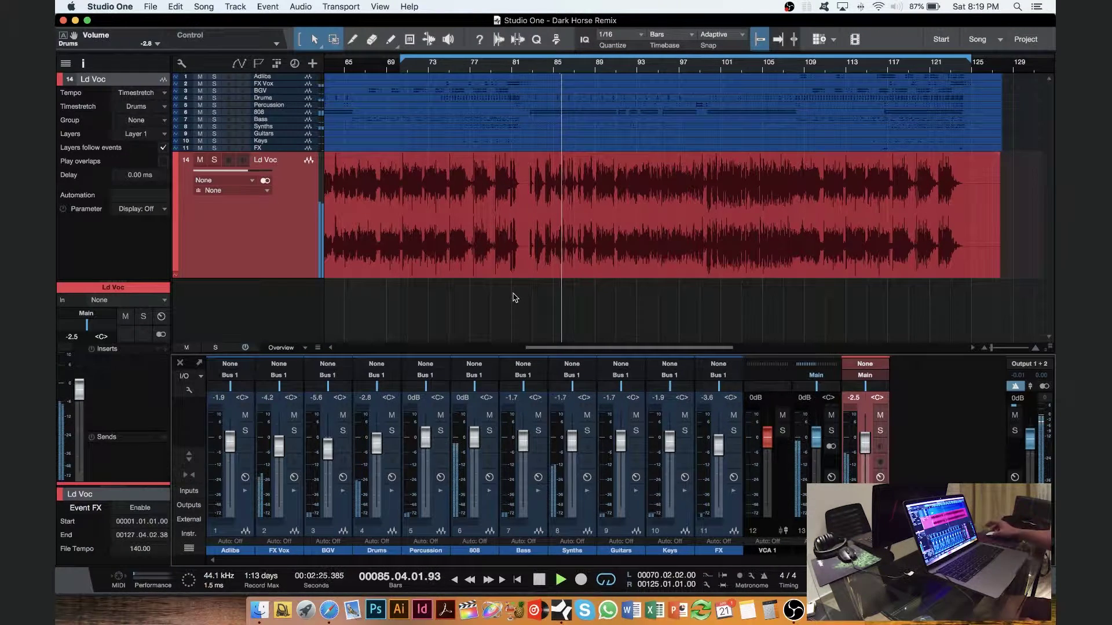
Step: Toggle solo on Ld Voc during playback to compare the acapella alone with the full remix
{"action": "left_click", "coordinate": [214, 160]}
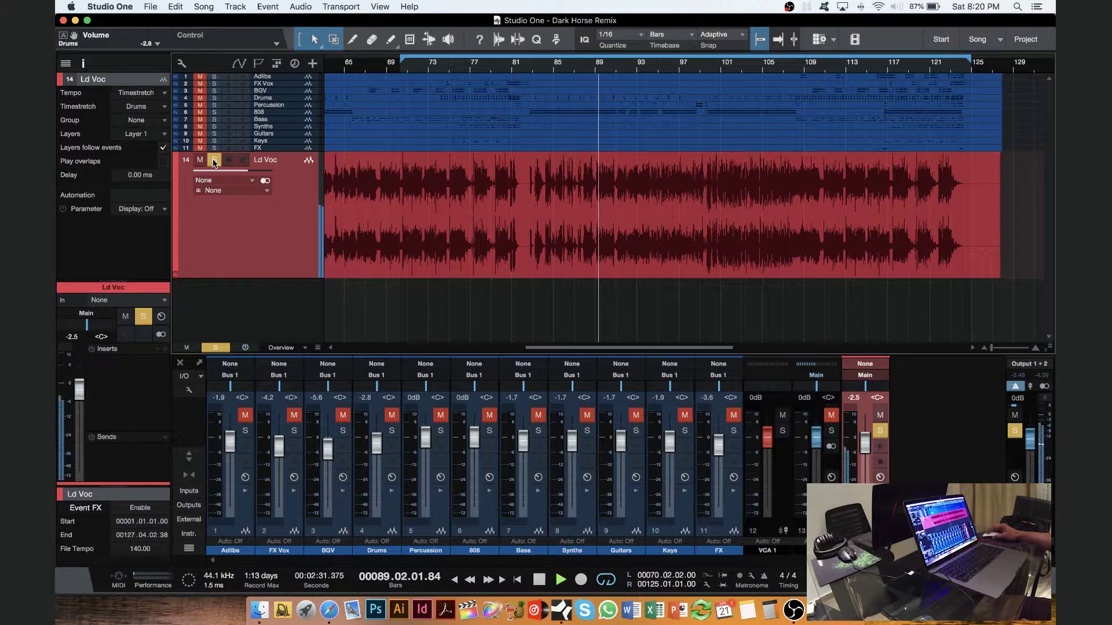
{"action": "left_click", "coordinate": [214, 160]}
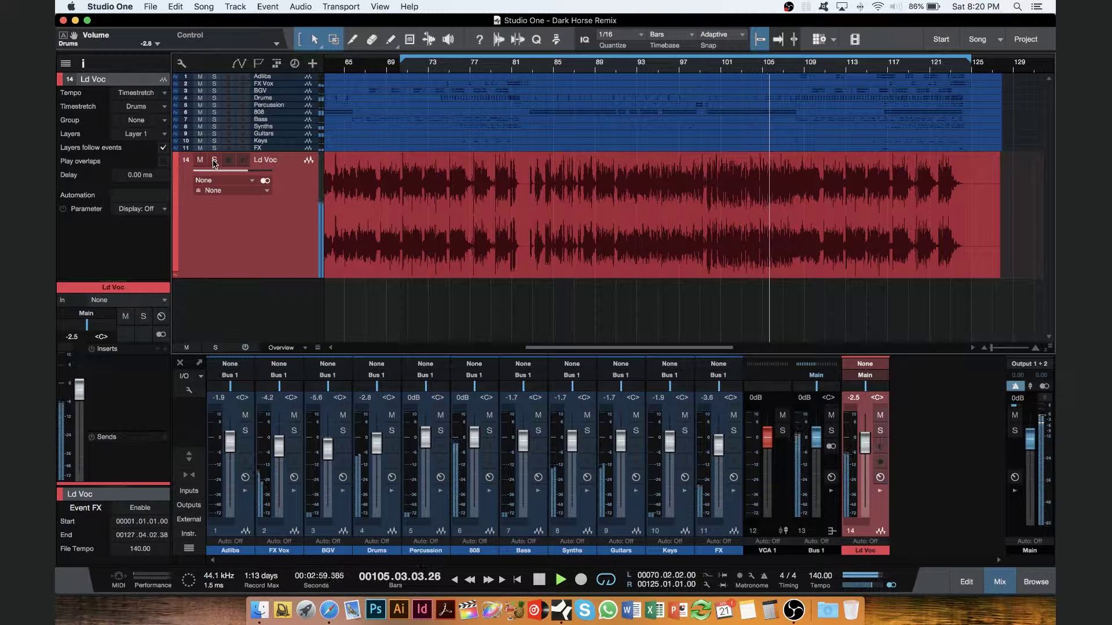
{"action": "left_click", "coordinate": [214, 161]}
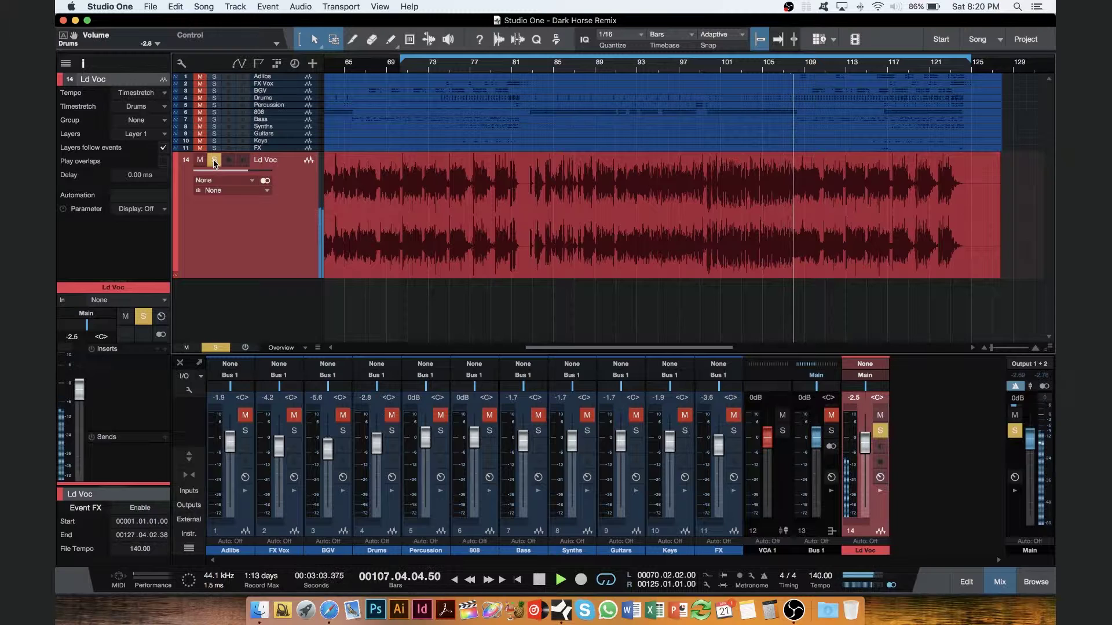
{"action": "left_click", "coordinate": [214, 161]}
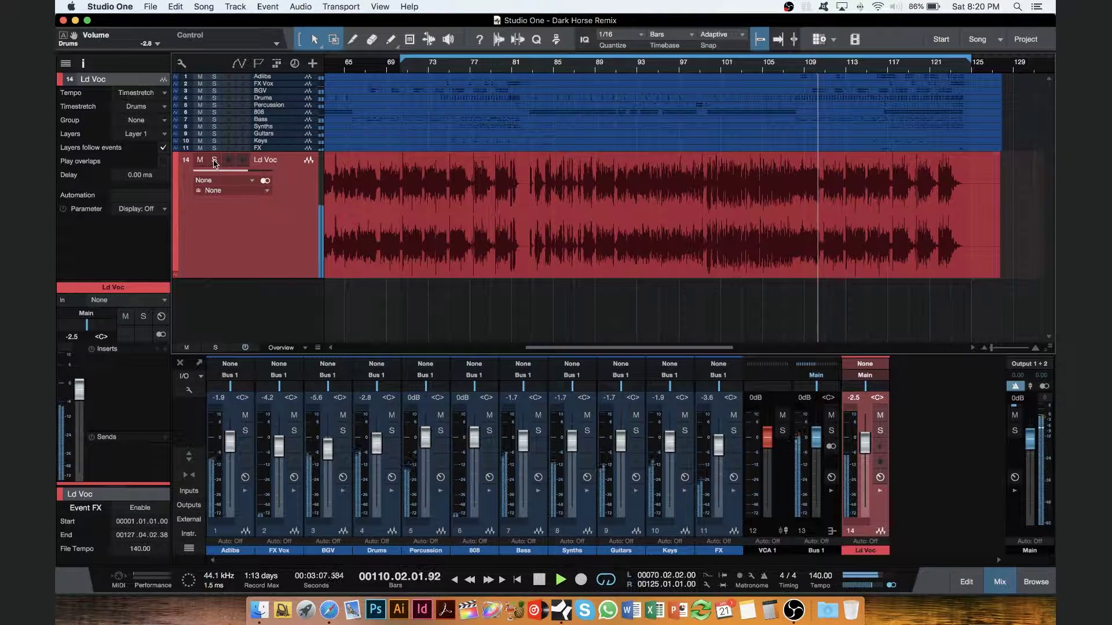
{"action": "left_click", "coordinate": [215, 161]}
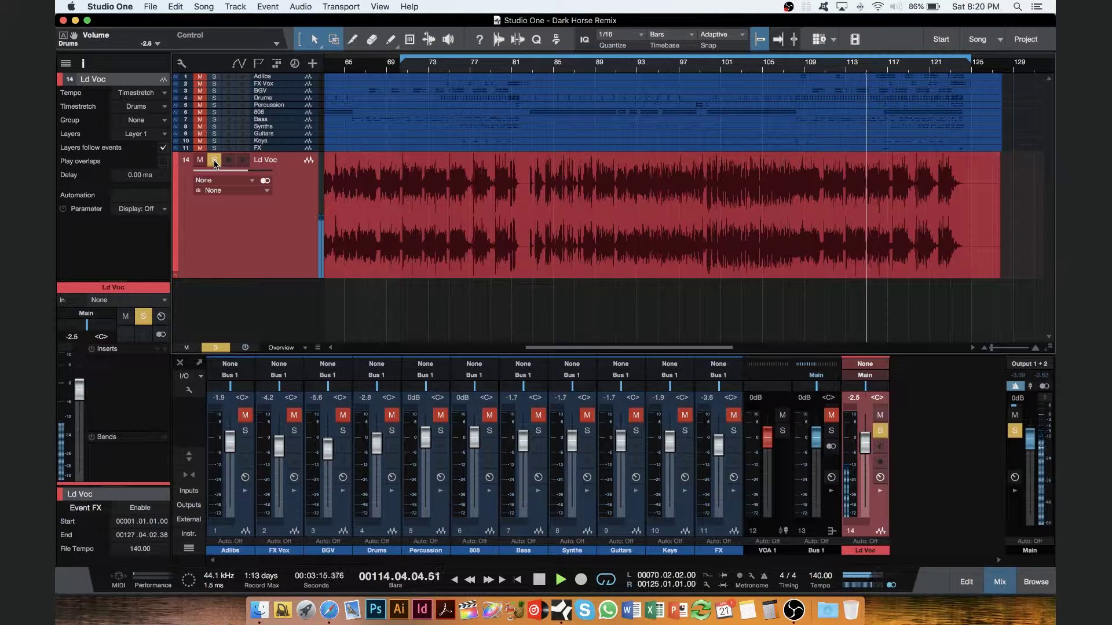
{"action": "key", "text": "space"}
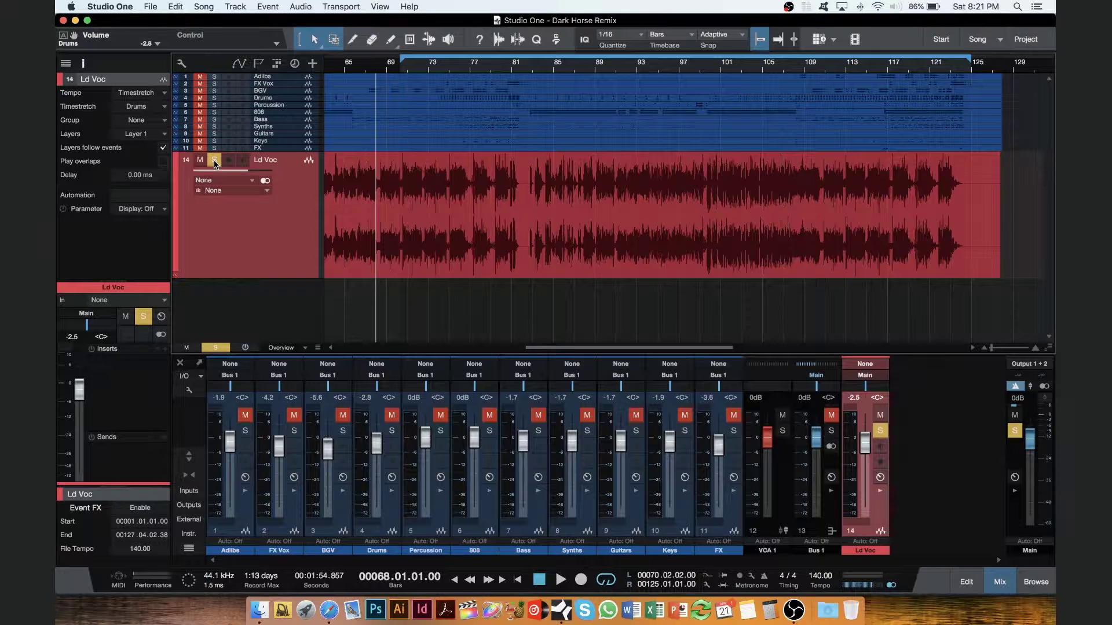
{"action": "left_click", "coordinate": [792, 609]}
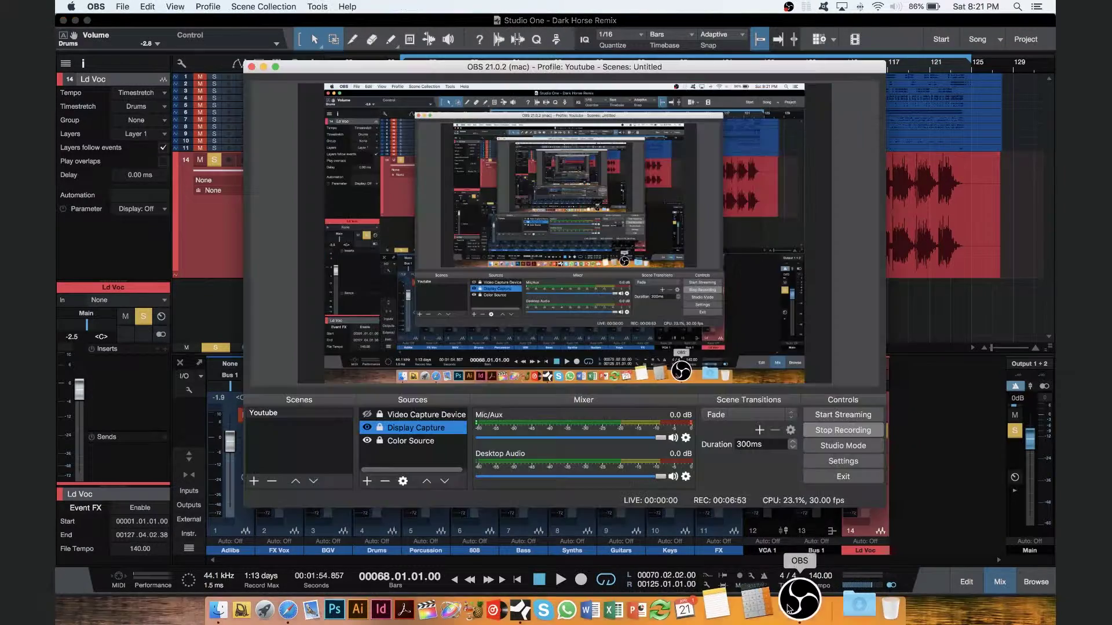